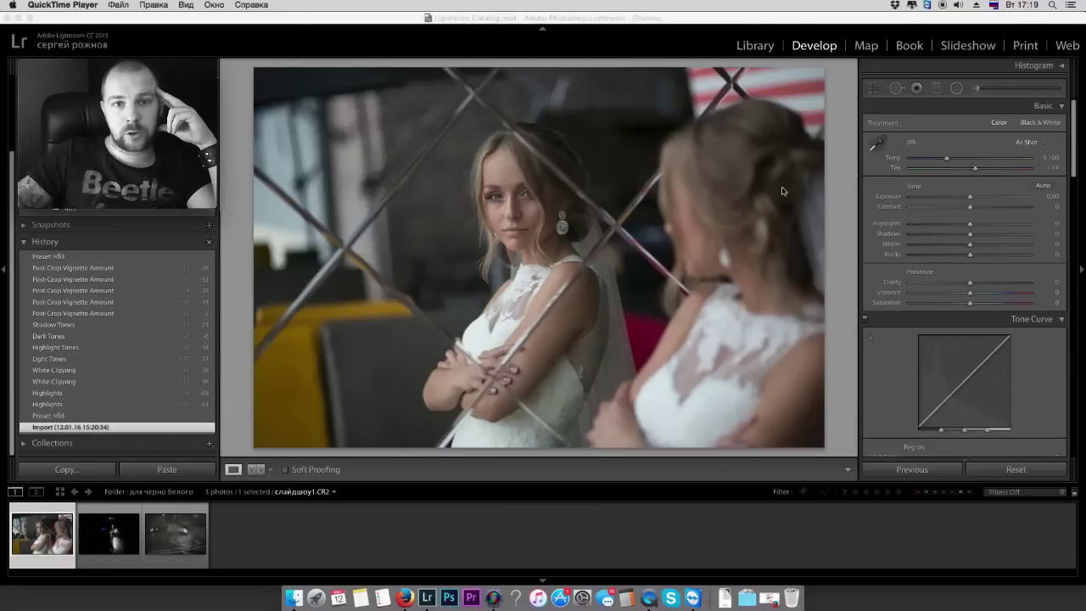
Scroll the left panel up to show the Presets list above Snapshots
scroll(115, 324, "up", 3)
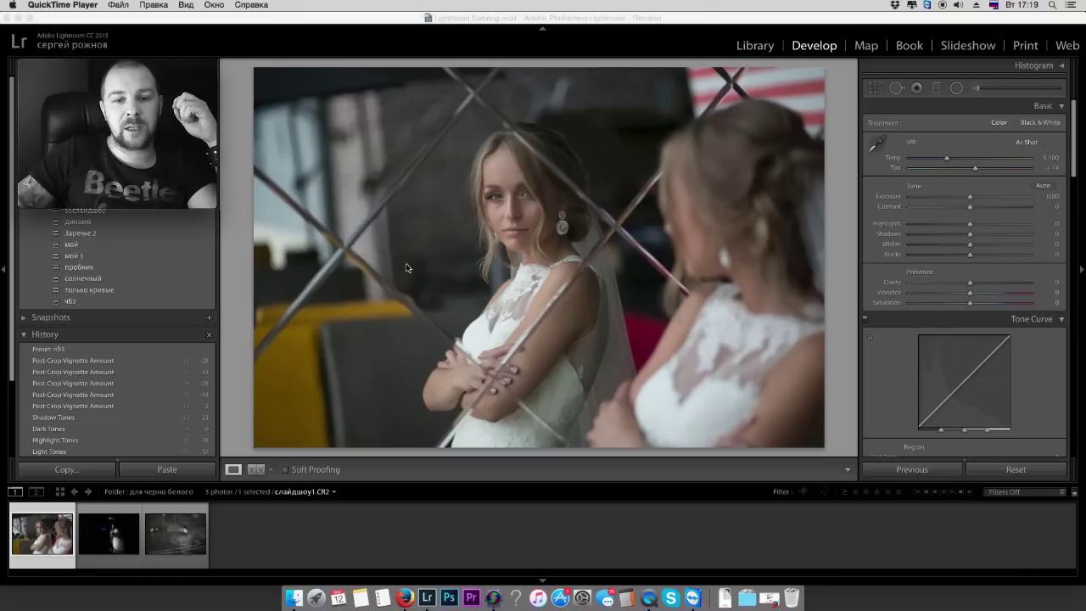
Apply the чб3 preset, then set tone curve Lights +10, Darks -2, Shadows +23
left_click(93, 302)
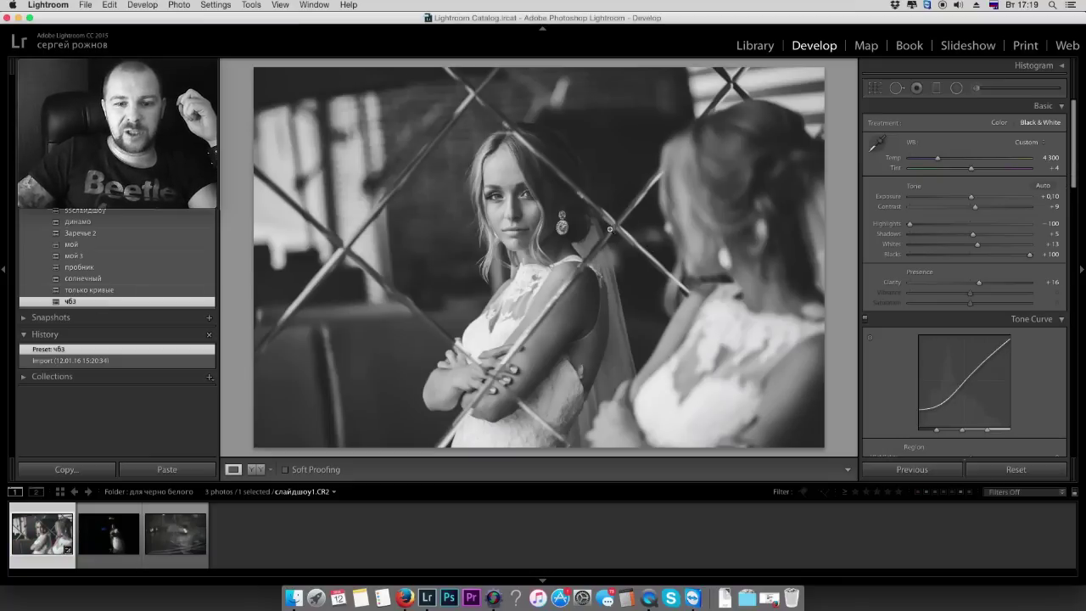
mouse_move(910, 223)
left_mouse_down()
mouse_move(936, 223)
mouse_move(909, 223)
left_mouse_up()
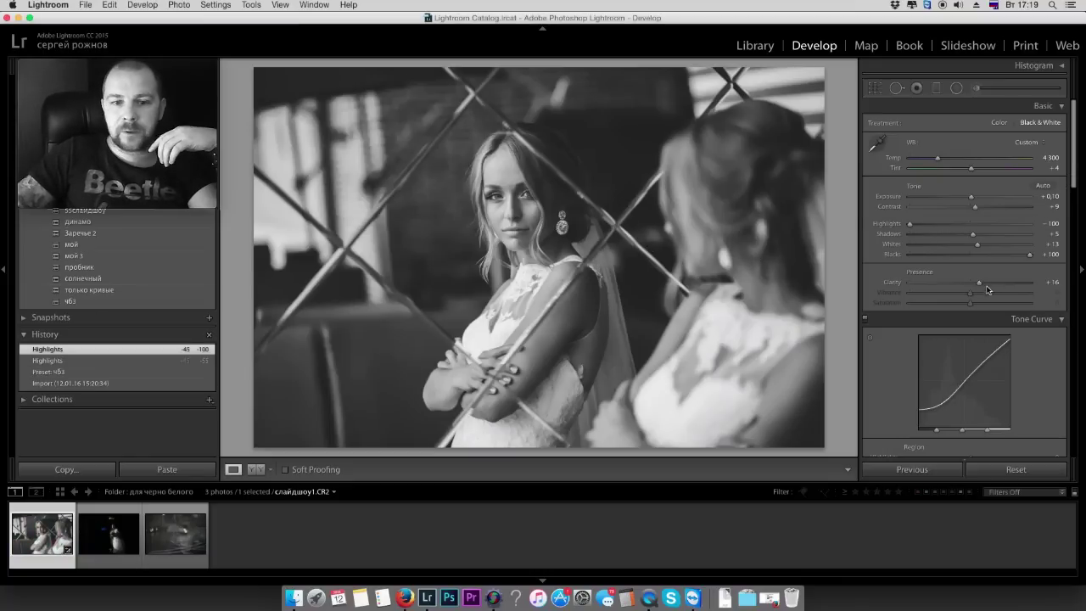
scroll(988, 277, "down", 2)
scroll(988, 277, "down", 3)
scroll(988, 277, "down", 1)
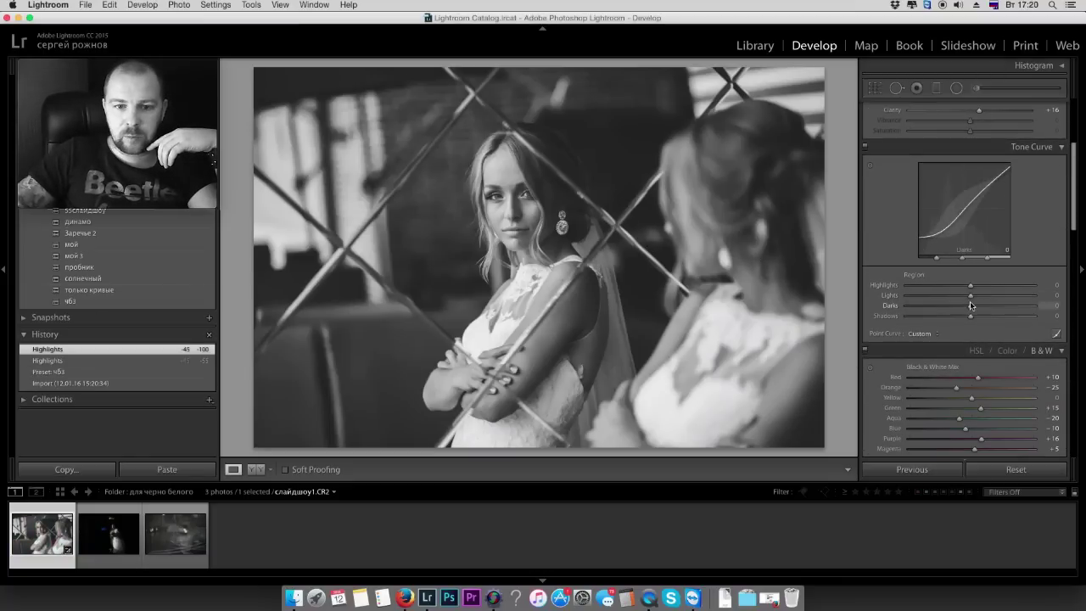
left_click_drag(972, 286, 984, 287)
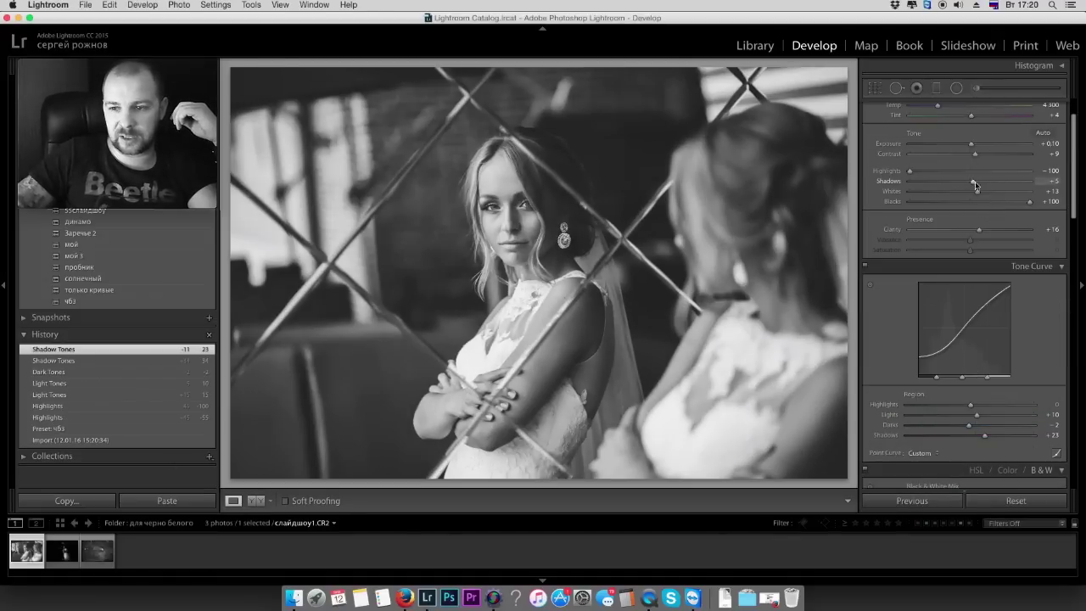
scroll(975, 212, "down", 3)
scroll(978, 288, "down", 3)
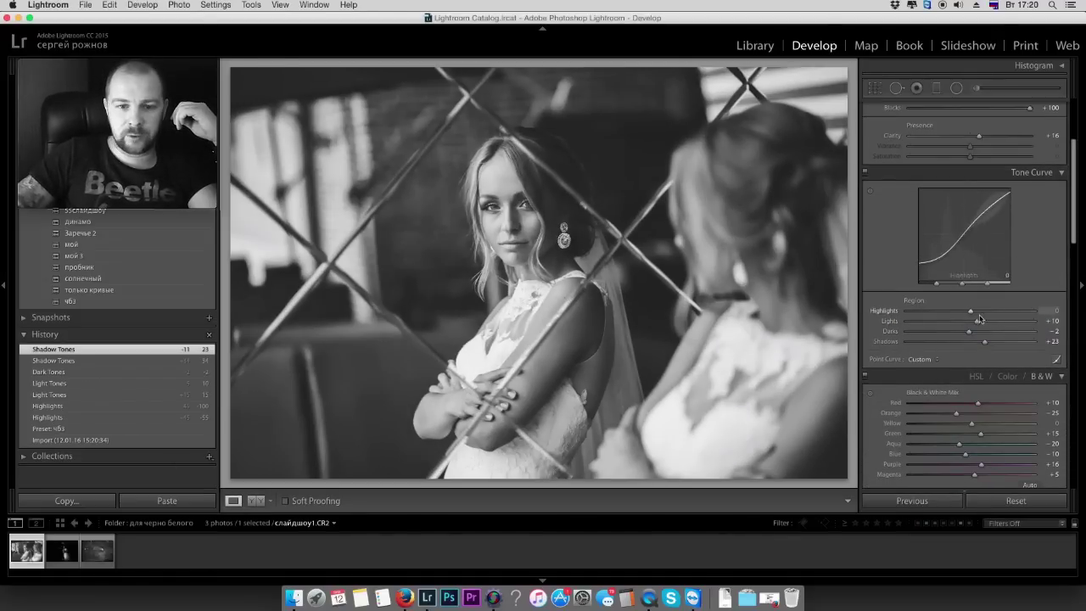
On the second, dark bride photo, apply чб3 and set Highlights to -11
key("Right")
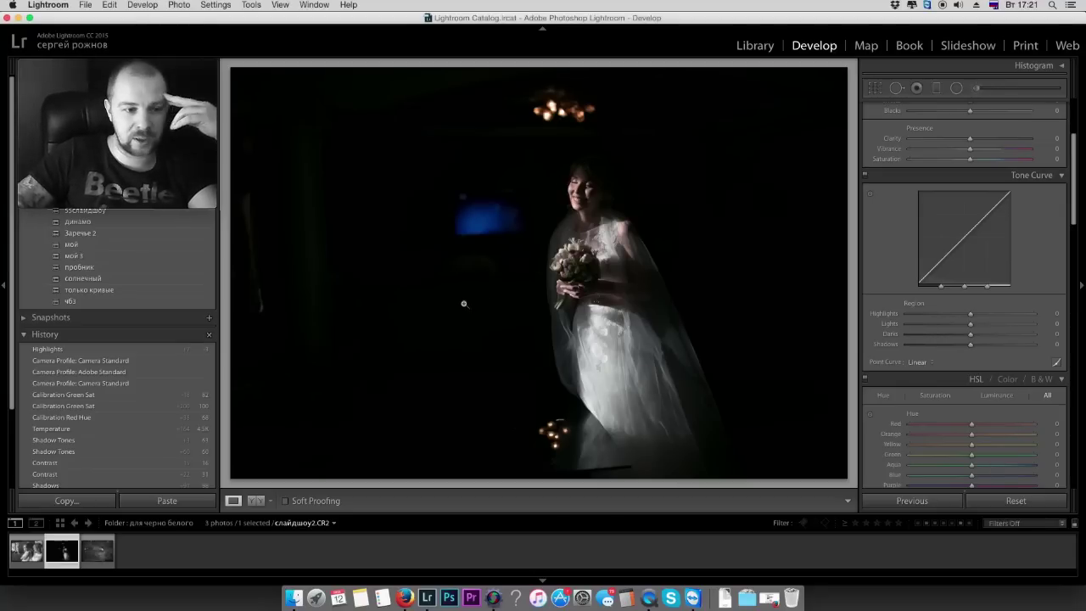
left_click(76, 302)
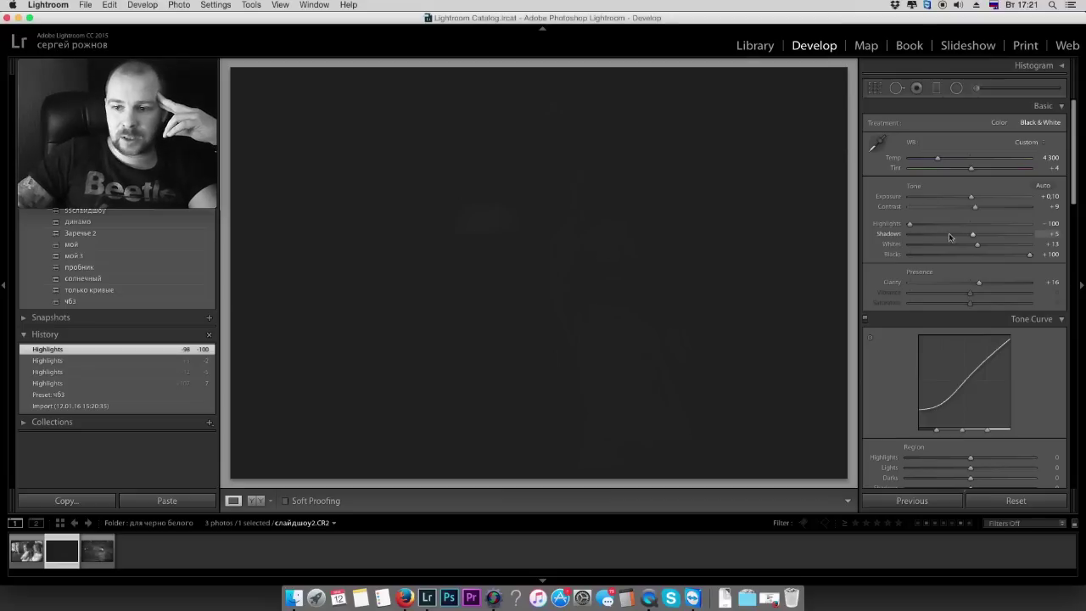
left_click(959, 224)
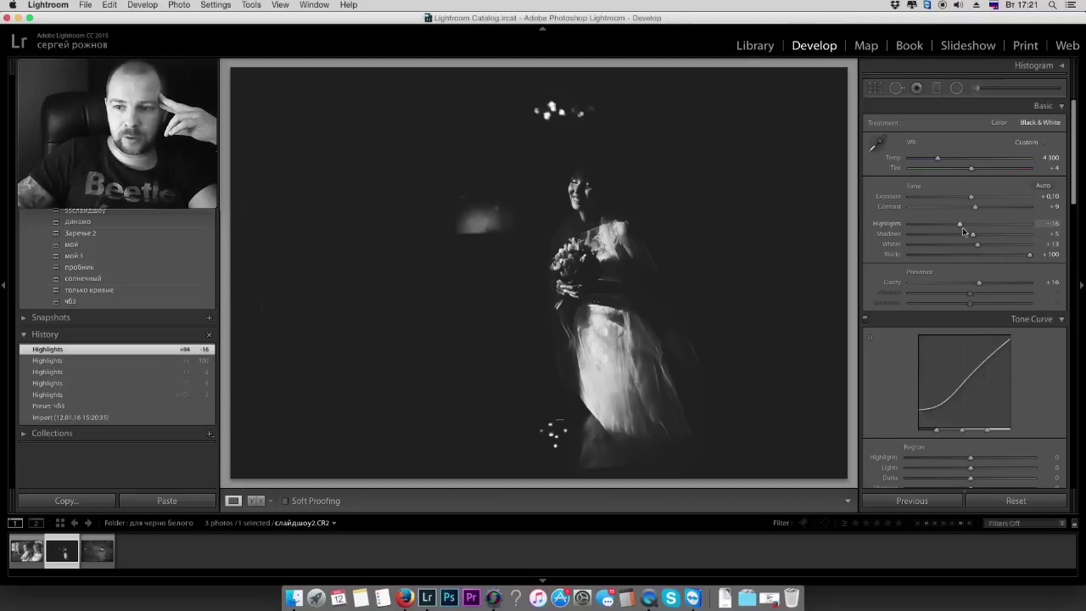
left_click(962, 224)
Raise Shadows to +100, then advance to the third photo
left_click_drag(962, 238, 975, 237)
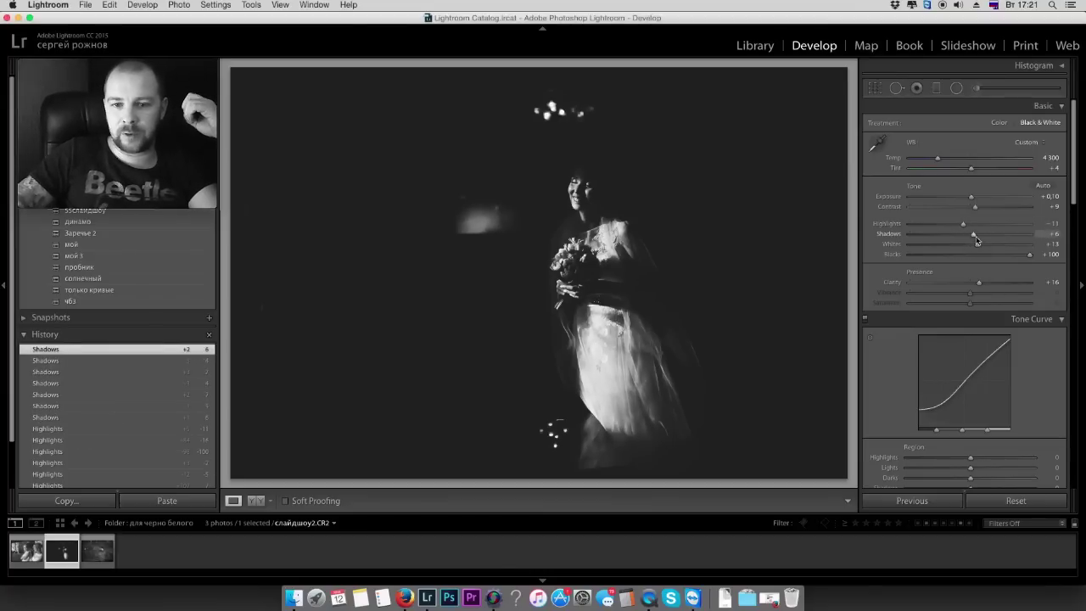
mouse_move(974, 235)
left_mouse_down()
mouse_move(922, 238)
mouse_move(1053, 245)
left_mouse_up()
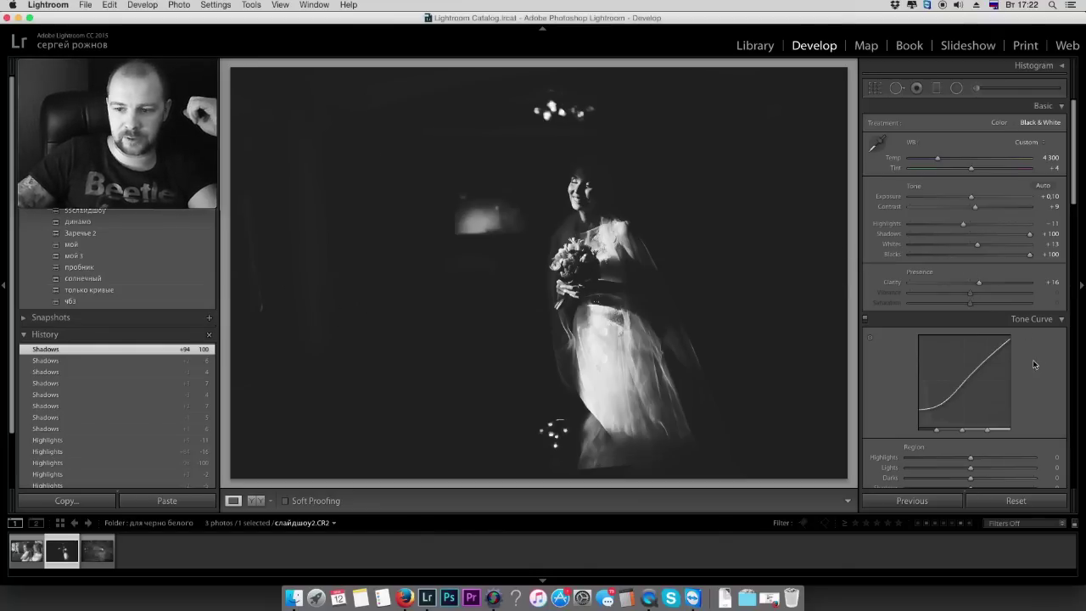
scroll(971, 339, "down", 5)
scroll(973, 350, "up", 1)
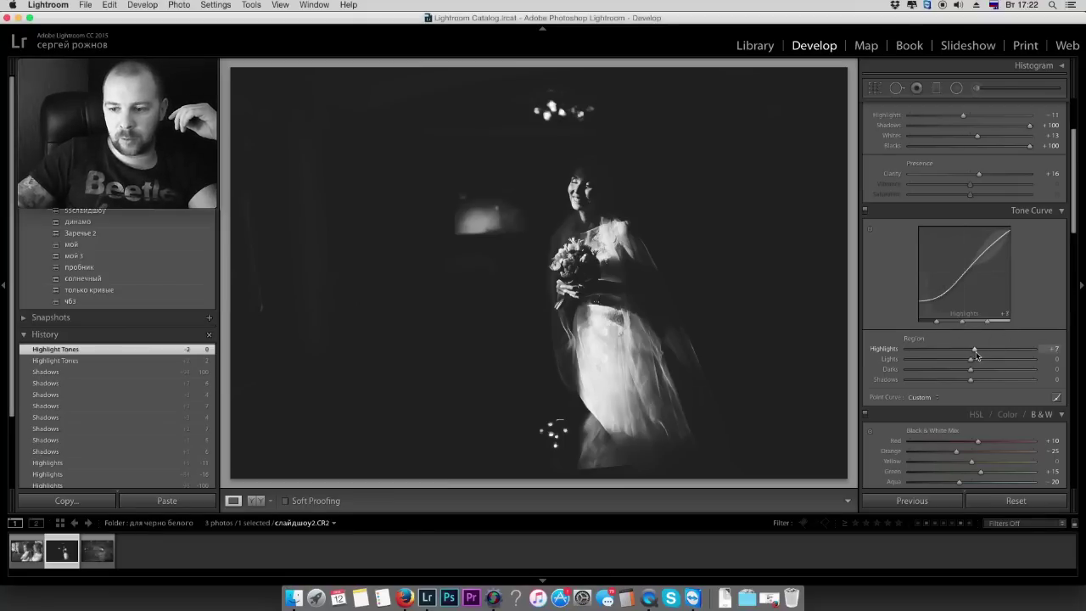
scroll(974, 363, "up", 5)
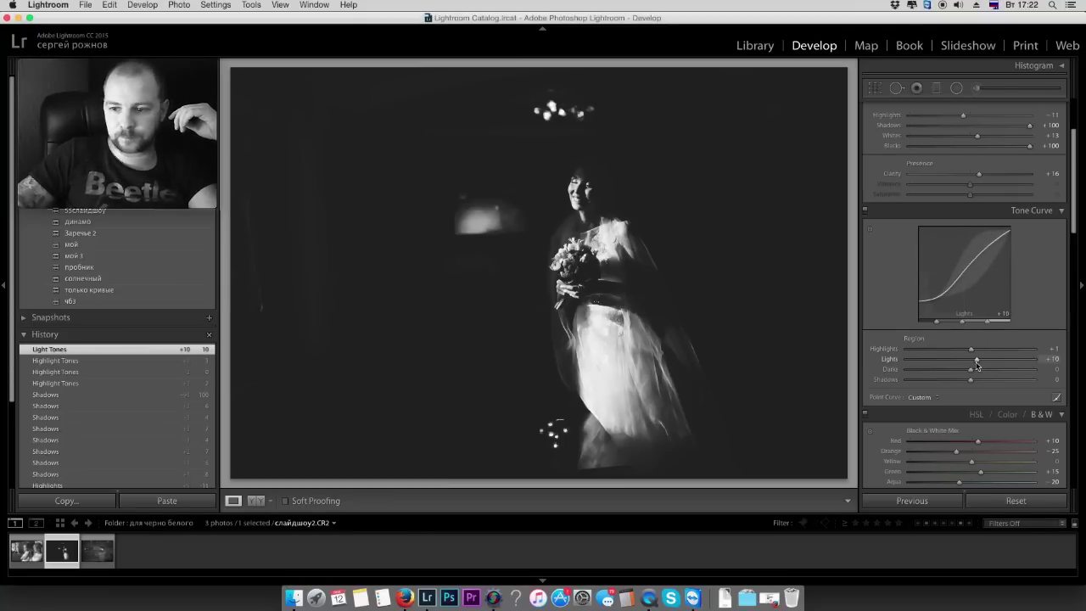
key("Right")
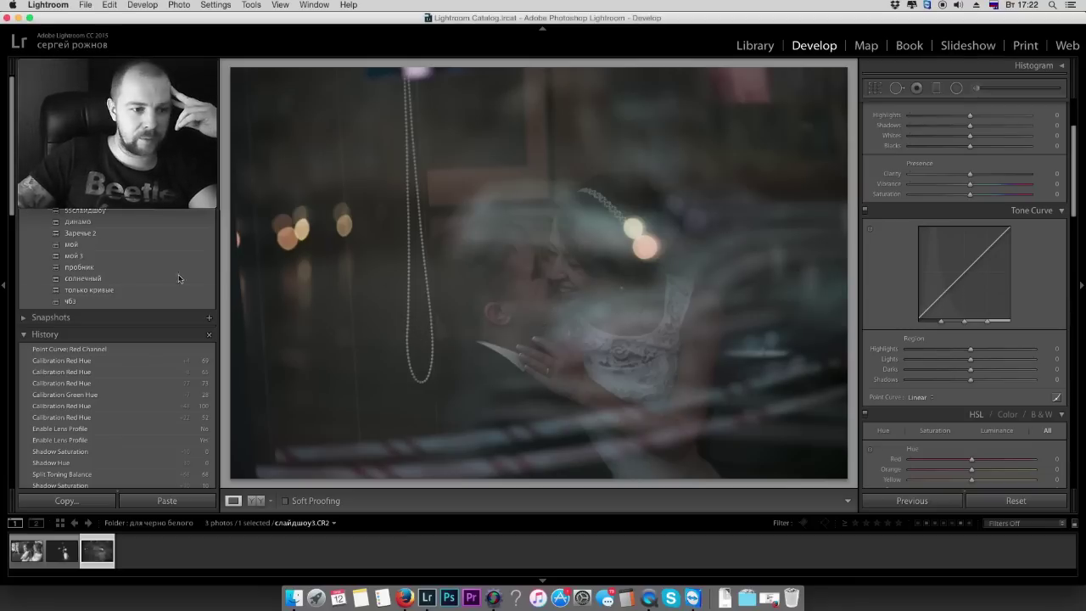
Apply чб3 with Highlights -35, Whites +26, Contrast +52 and Clarity +57
left_click(98, 302)
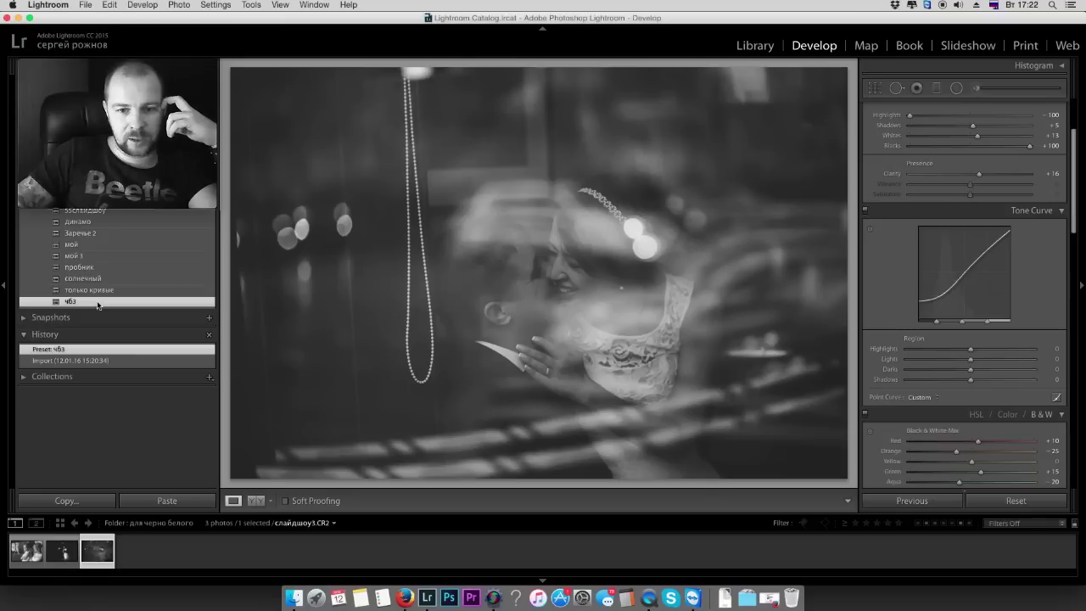
scroll(1026, 301, "up", 3)
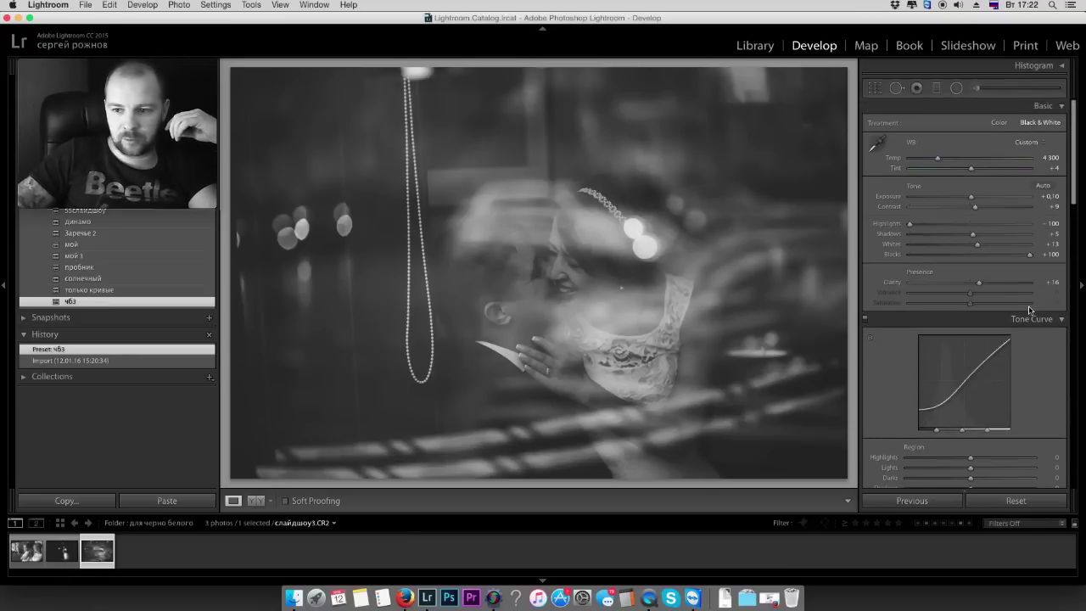
mouse_move(909, 223)
left_mouse_down()
mouse_move(949, 223)
mouse_move(984, 243)
left_mouse_up()
left_click_drag(975, 206, 971, 206)
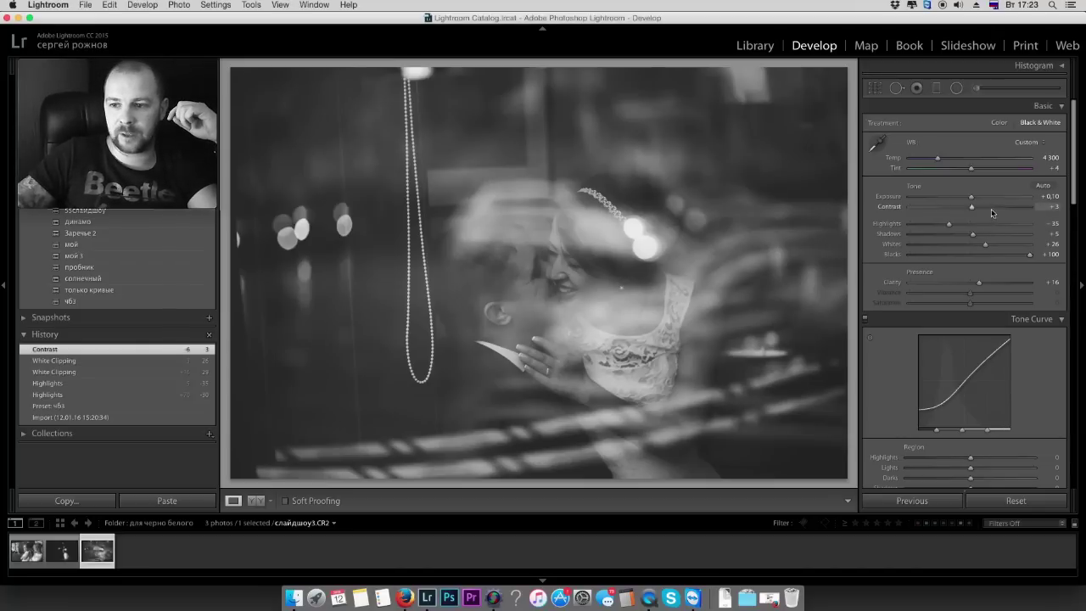
left_click_drag(996, 207, 1024, 207)
mouse_move(989, 282)
left_mouse_down()
mouse_move(987, 294)
mouse_move(1004, 292)
left_mouse_up()
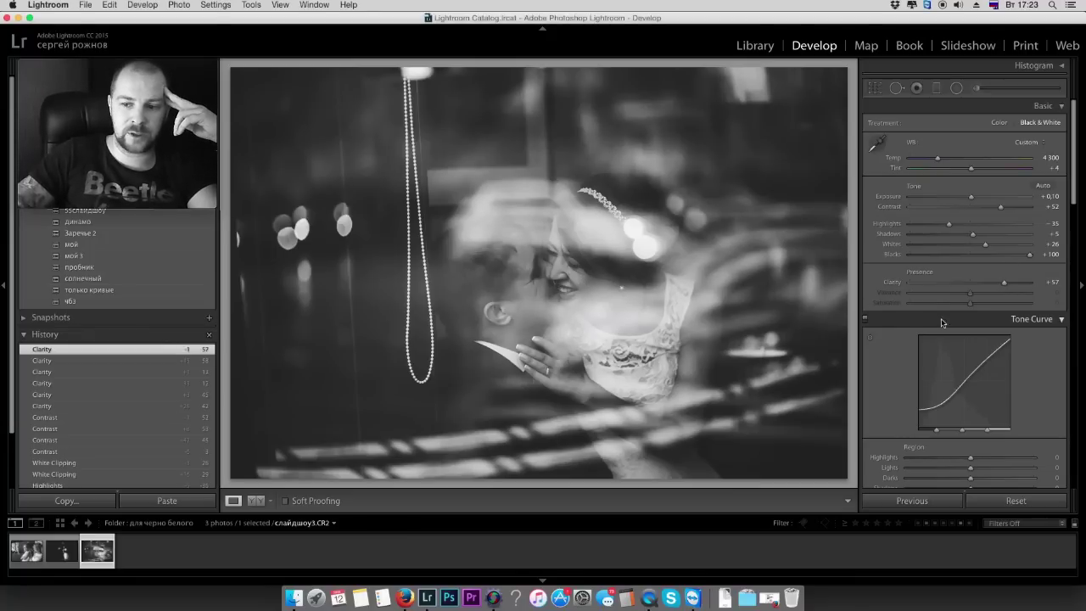
scroll(983, 328, "down", 1)
scroll(983, 327, "down", 4)
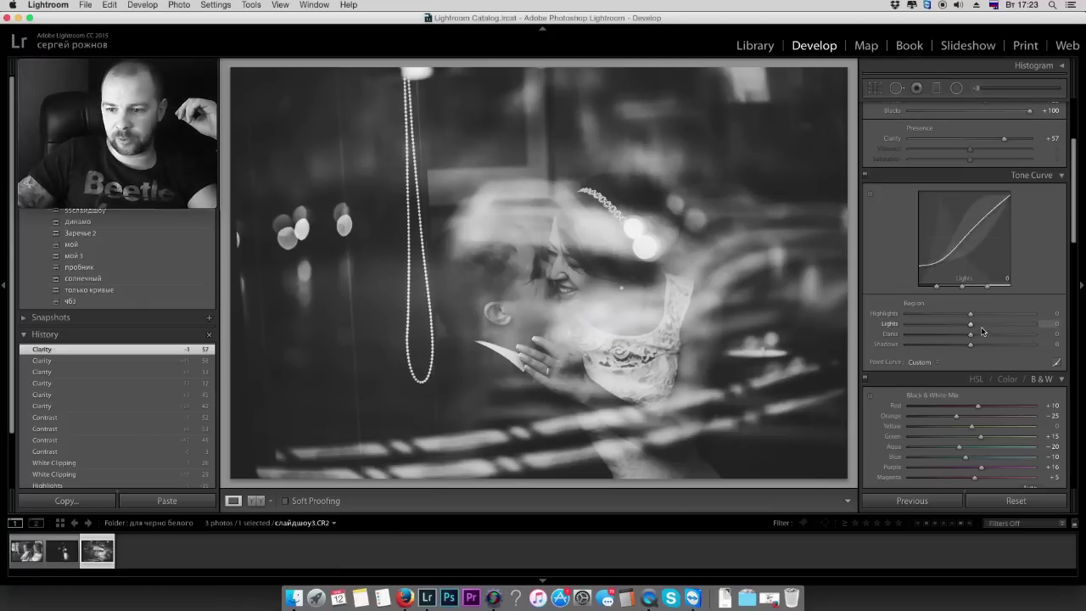
Set the Tone Curve regions: Highlights +23, Lights +10, Darks -14, Shadows +37
left_click(981, 328)
left_click_drag(980, 327, 978, 325)
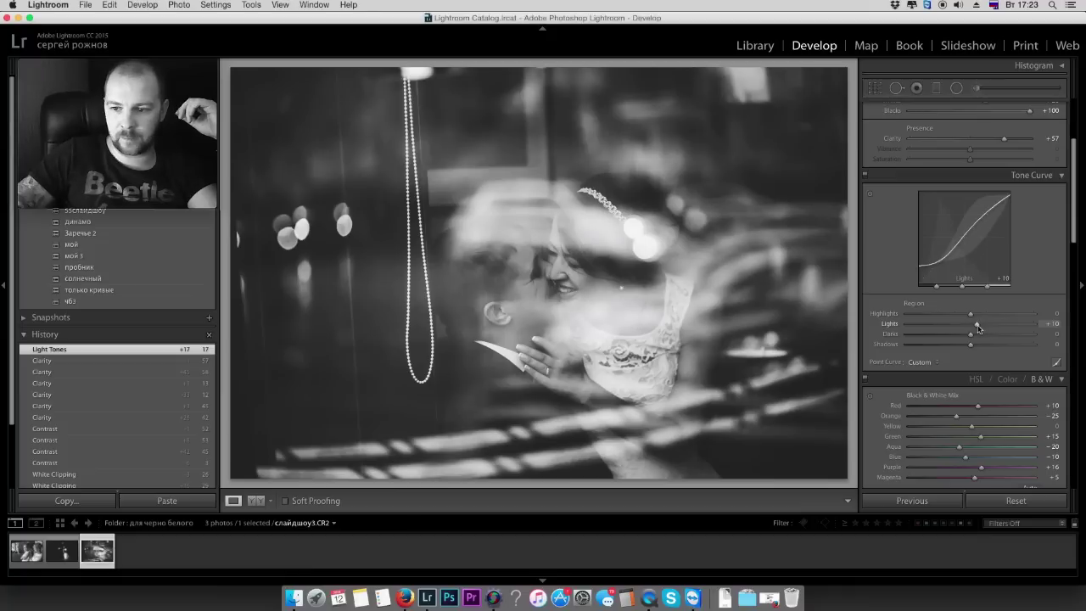
left_click(981, 315)
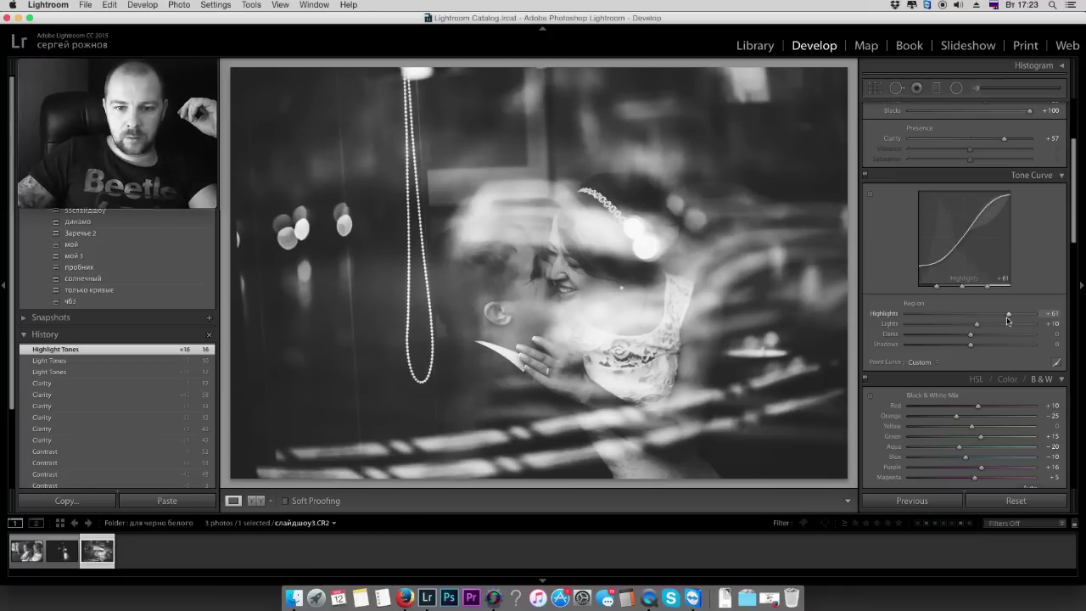
mouse_move(980, 315)
left_mouse_down()
mouse_move(984, 327)
mouse_move(961, 335)
mouse_move(994, 347)
left_mouse_up()
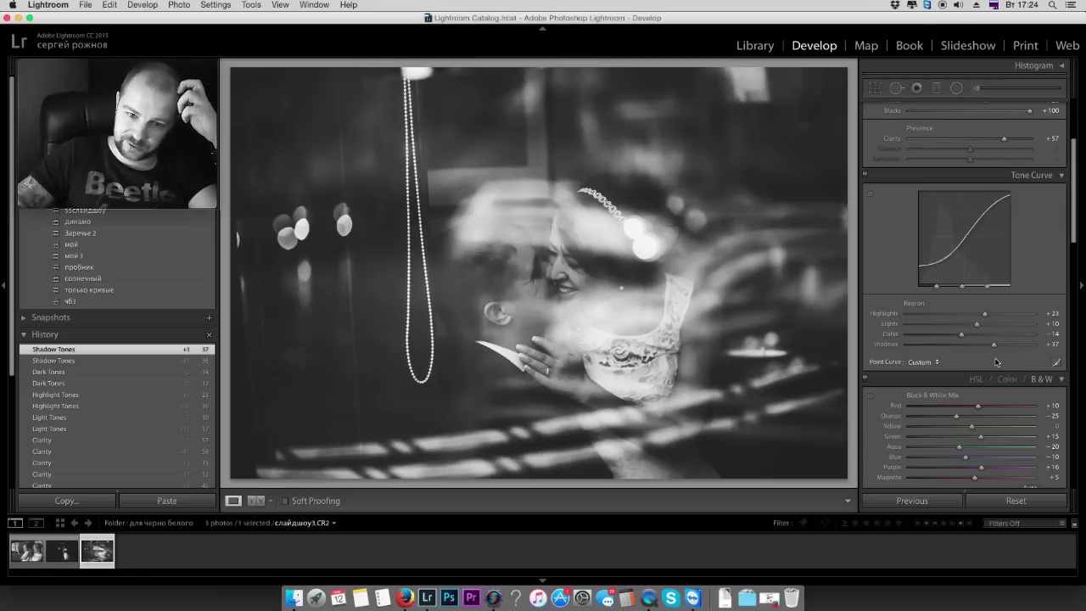
Push the white-balance Temp up to about 21K, with B&W Orange -36 and Blue +3
scroll(1033, 296, "up", 4)
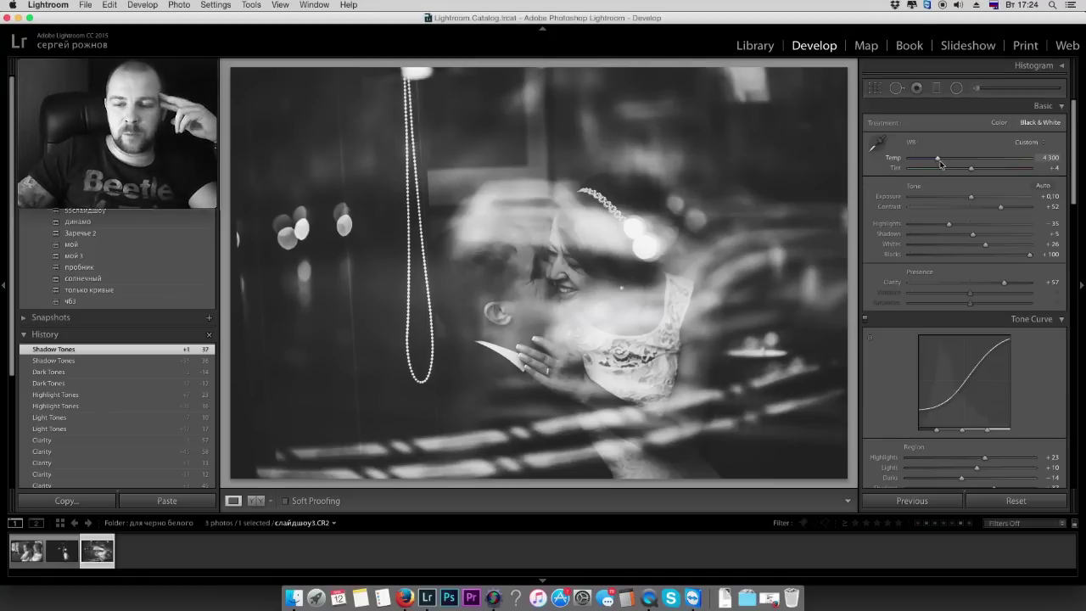
mouse_move(937, 159)
left_mouse_down()
mouse_move(1028, 167)
mouse_move(912, 171)
mouse_move(1015, 179)
left_mouse_up()
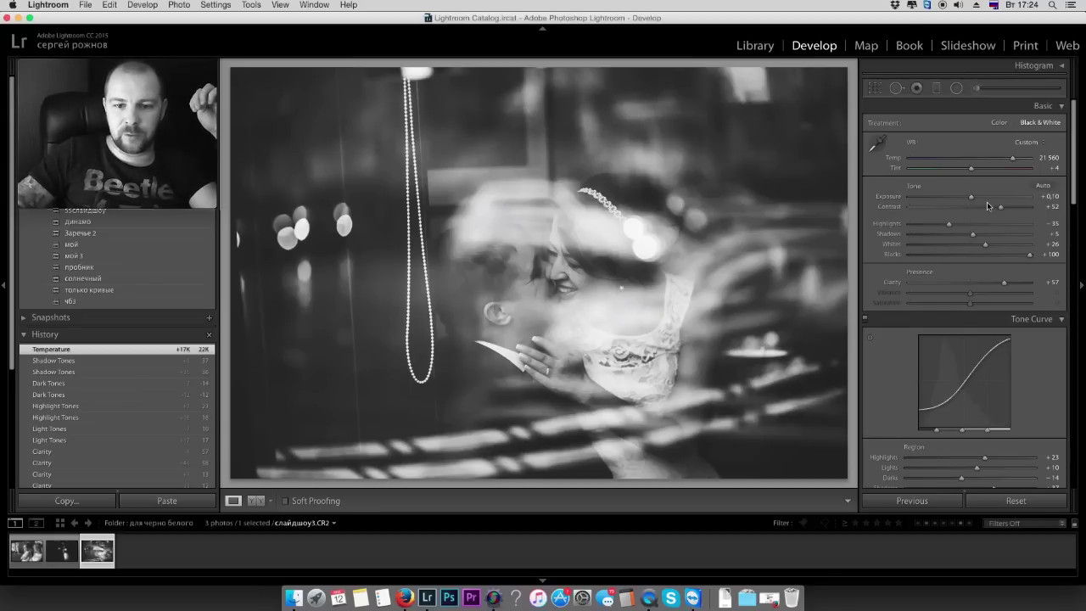
left_click_drag(1013, 158, 1013, 165)
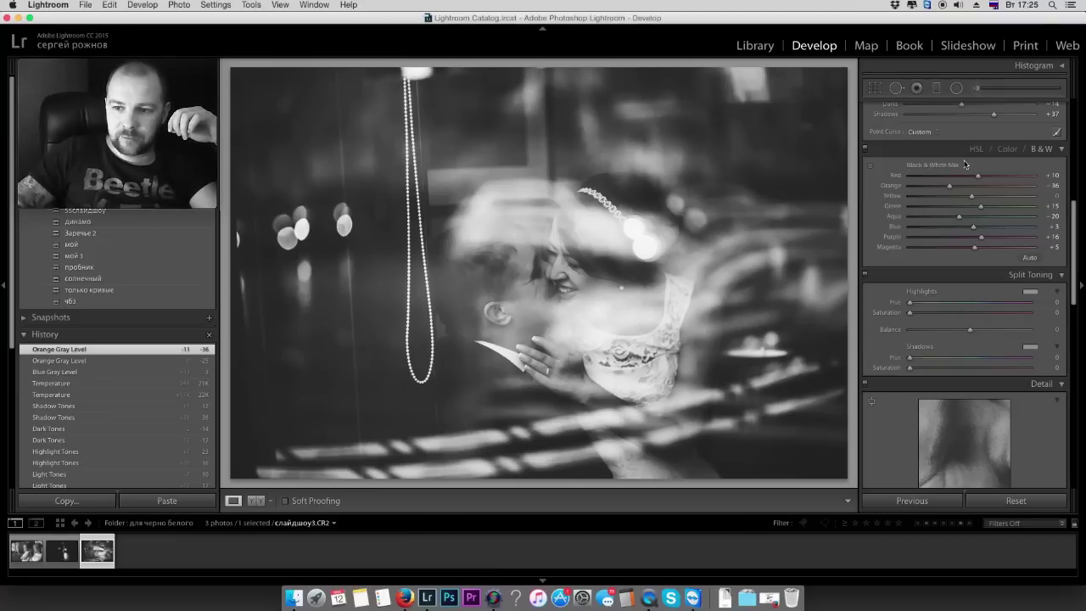
Rebalance the B&W mix to Red +24, Orange -16, Yellow +14
left_click_drag(1074, 282, 1073, 180)
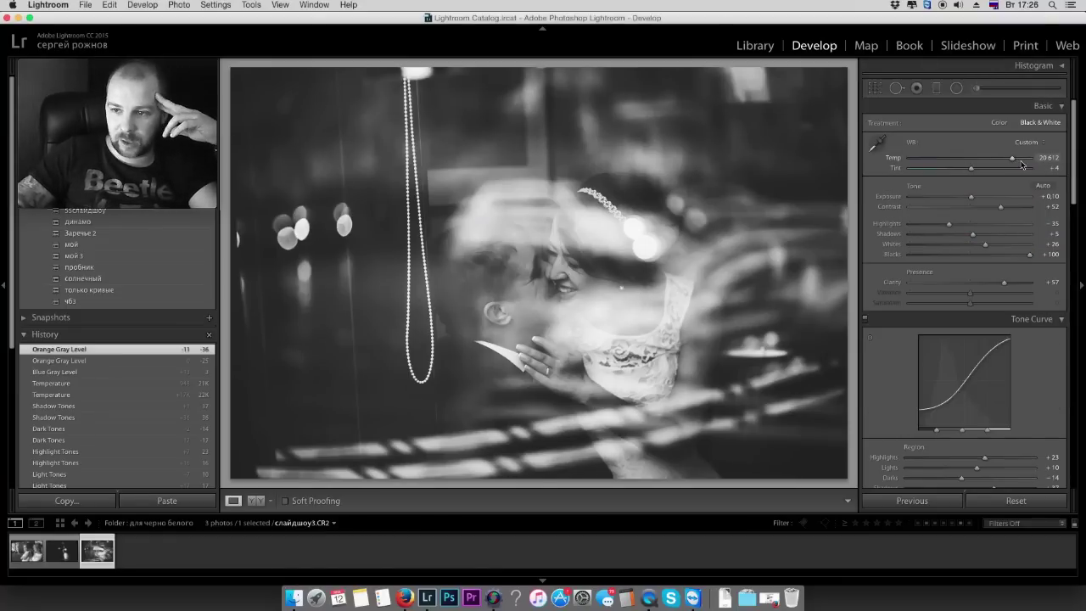
left_click_drag(1072, 162, 1071, 266)
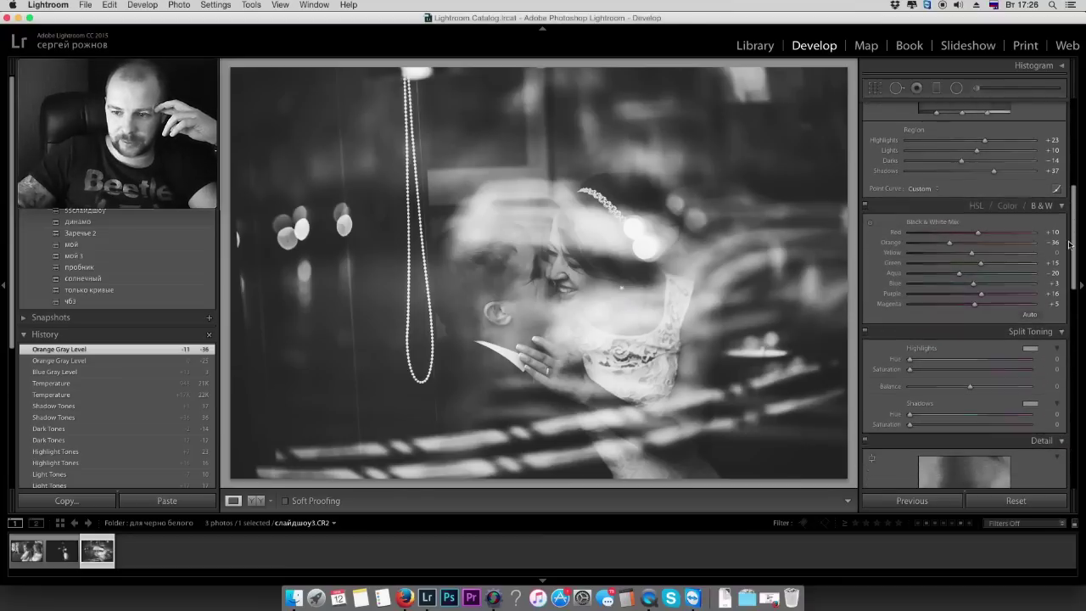
mouse_move(973, 210)
left_mouse_down()
mouse_move(985, 212)
mouse_move(944, 204)
mouse_move(988, 193)
mouse_move(962, 201)
mouse_move(979, 213)
left_mouse_up()
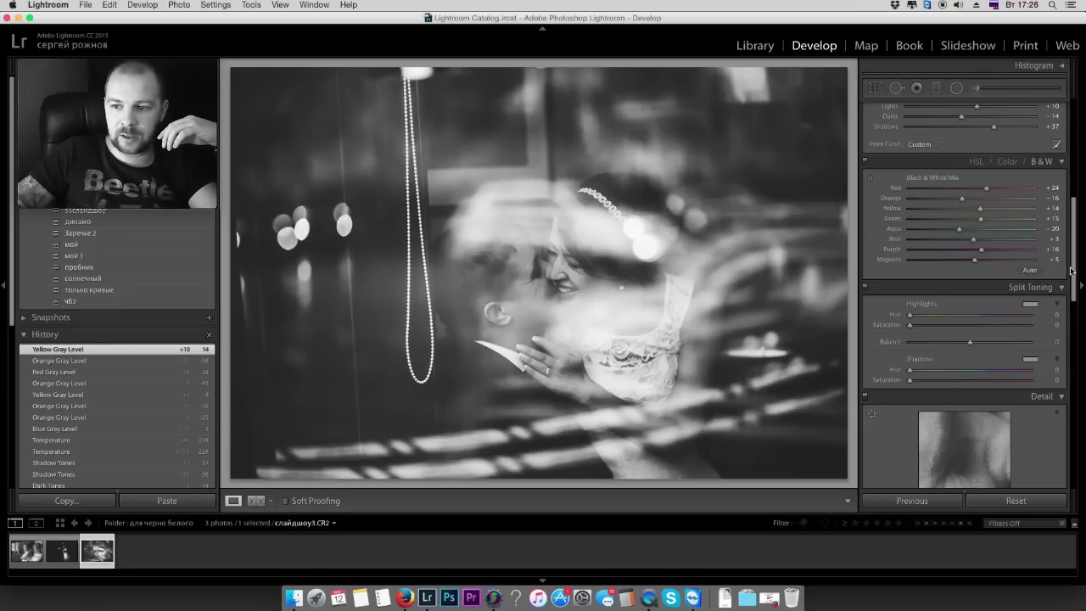
Lower the Temp slightly and set Camera Calibration Red Primary Hue to -20
scroll(1001, 195, "up", 5)
left_click_drag(1019, 165, 1018, 166)
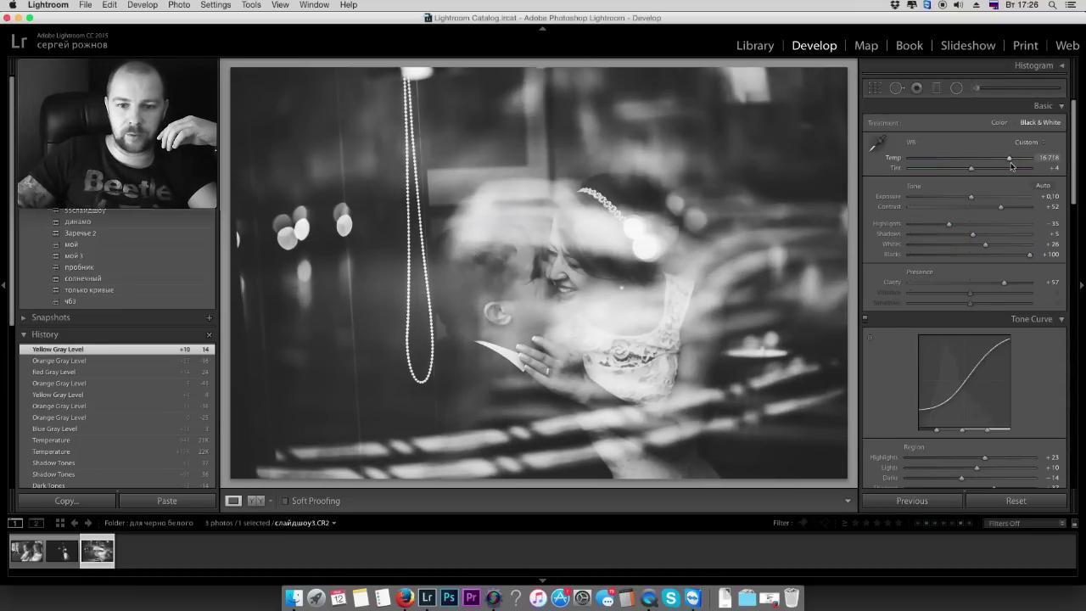
left_click_drag(1073, 171, 1075, 482)
mouse_move(987, 390)
left_mouse_down()
mouse_move(964, 395)
mouse_move(1024, 397)
mouse_move(1015, 398)
mouse_move(1020, 432)
left_mouse_up()
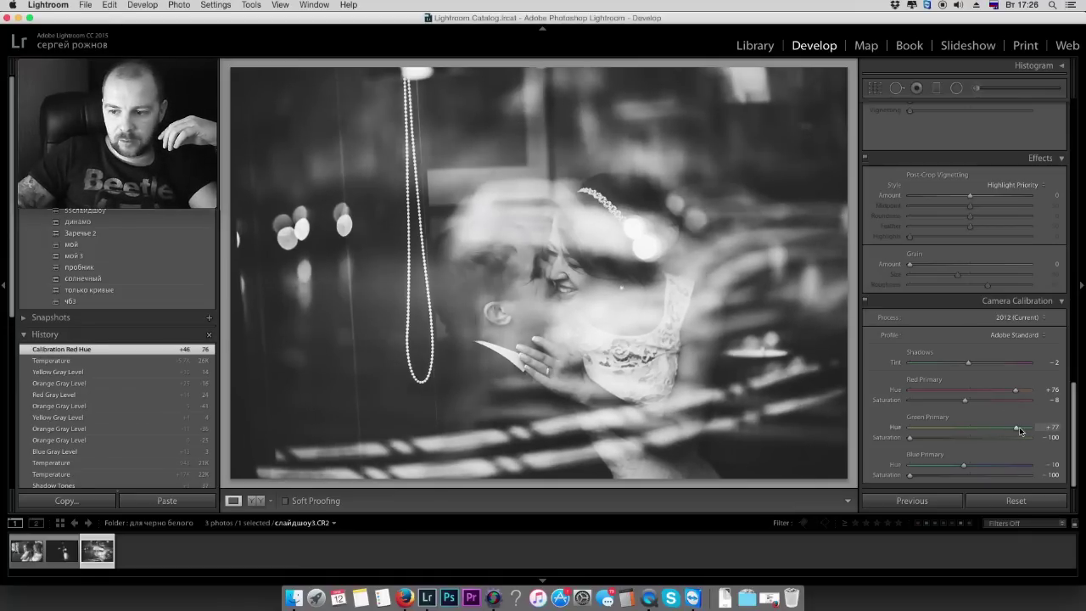
Set Camera Calibration Green Primary Hue to +77 and Blue Primary Hue to -6
mouse_move(975, 466)
left_mouse_down()
mouse_move(997, 472)
mouse_move(965, 467)
left_mouse_up()
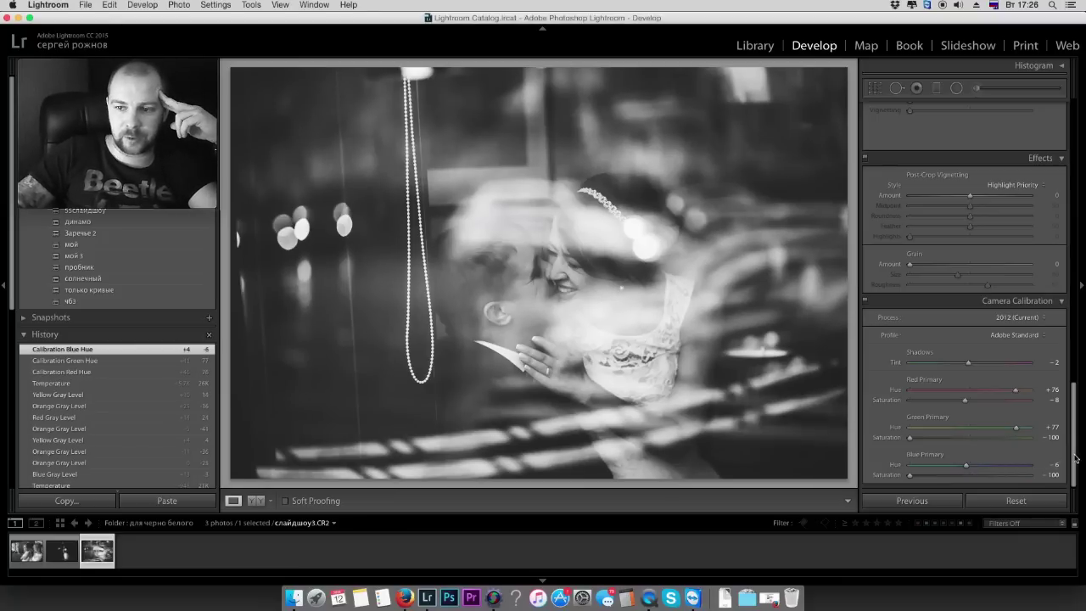
scroll(1073, 459, "up", 15)
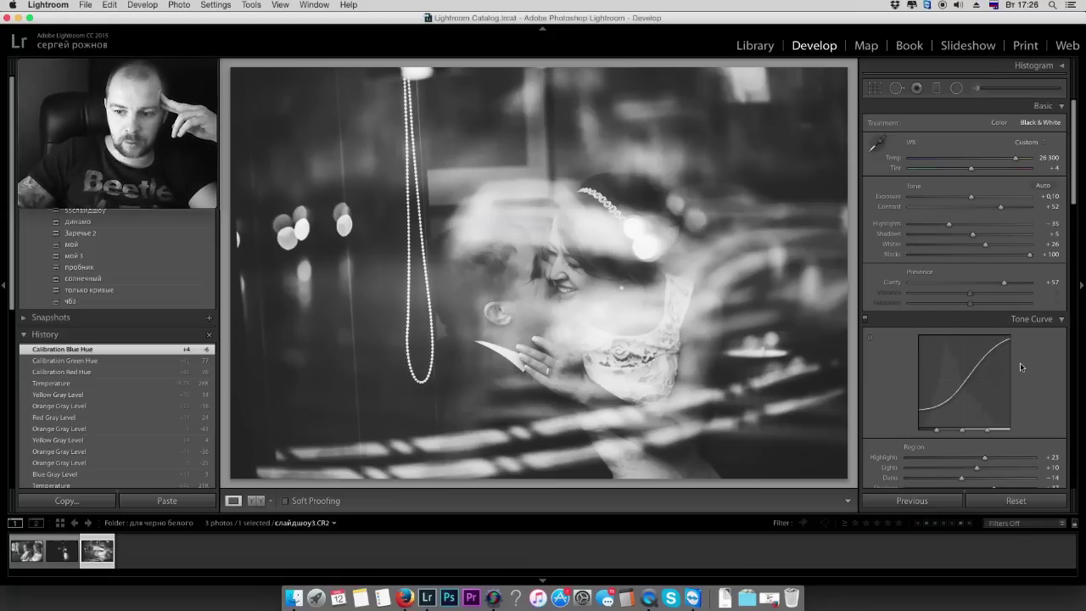
Switch the Tone Curve to point-curve mode and flip between Red and Green, ending on Red
scroll(1019, 363, "down", 5)
left_click(1056, 396)
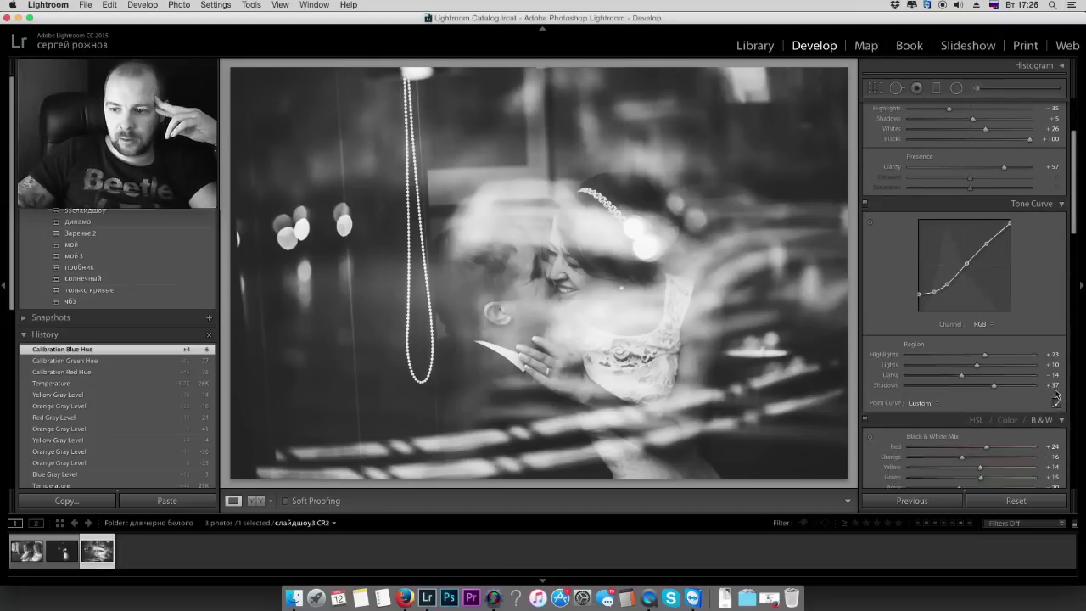
left_click(991, 326)
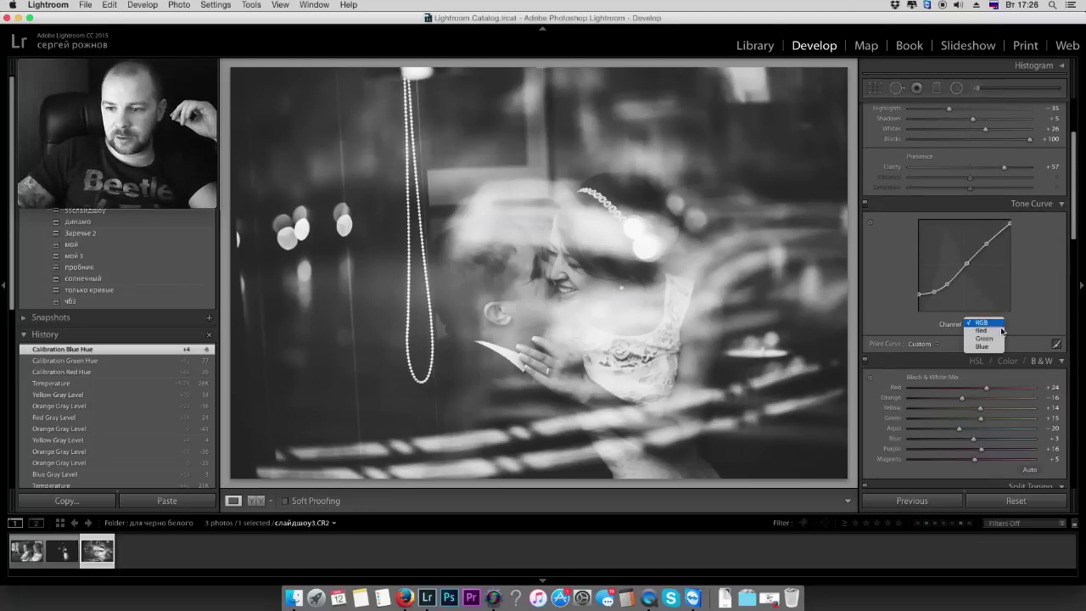
left_click(992, 334)
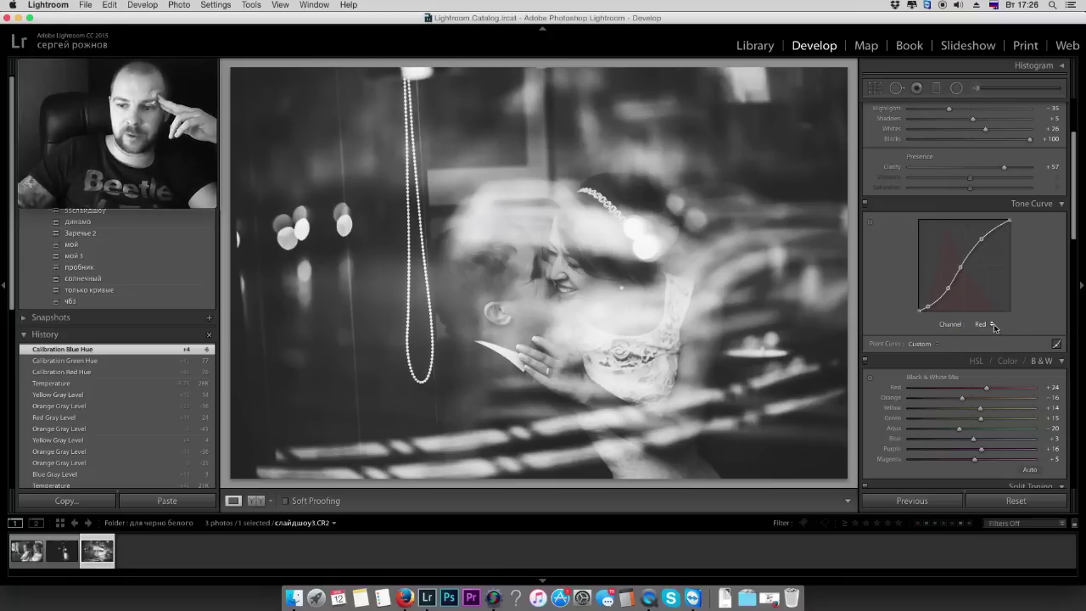
left_click(992, 327)
left_click(988, 335)
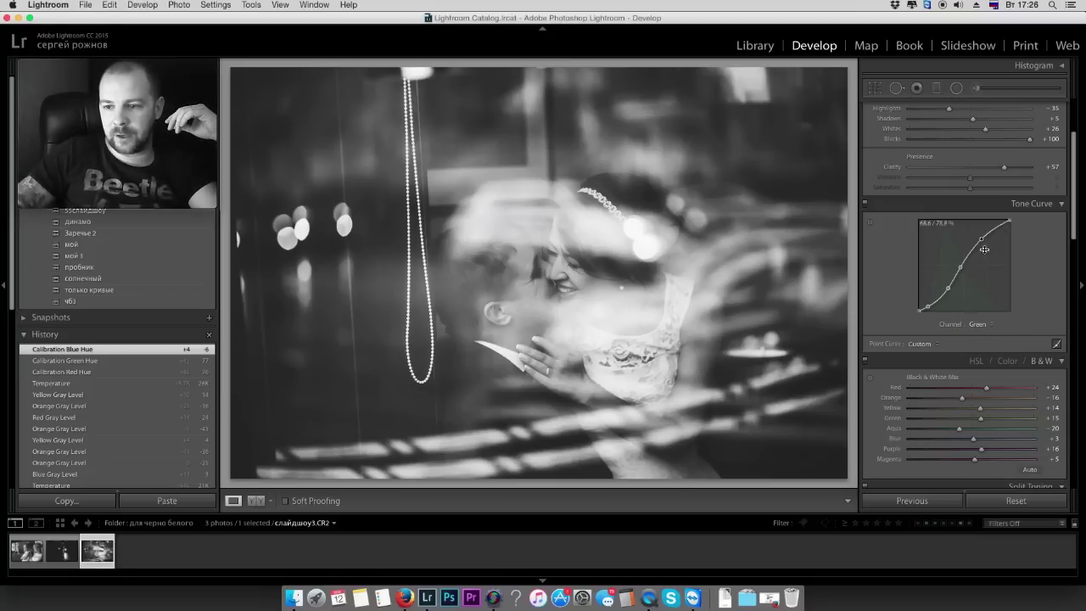
left_click(992, 327)
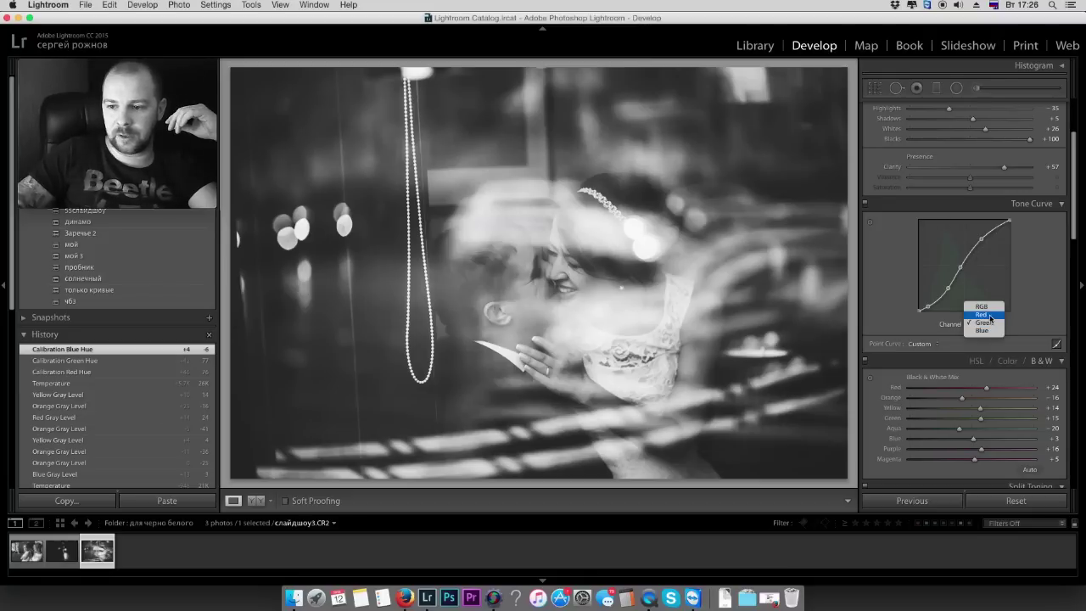
left_click(990, 315)
left_click(996, 328)
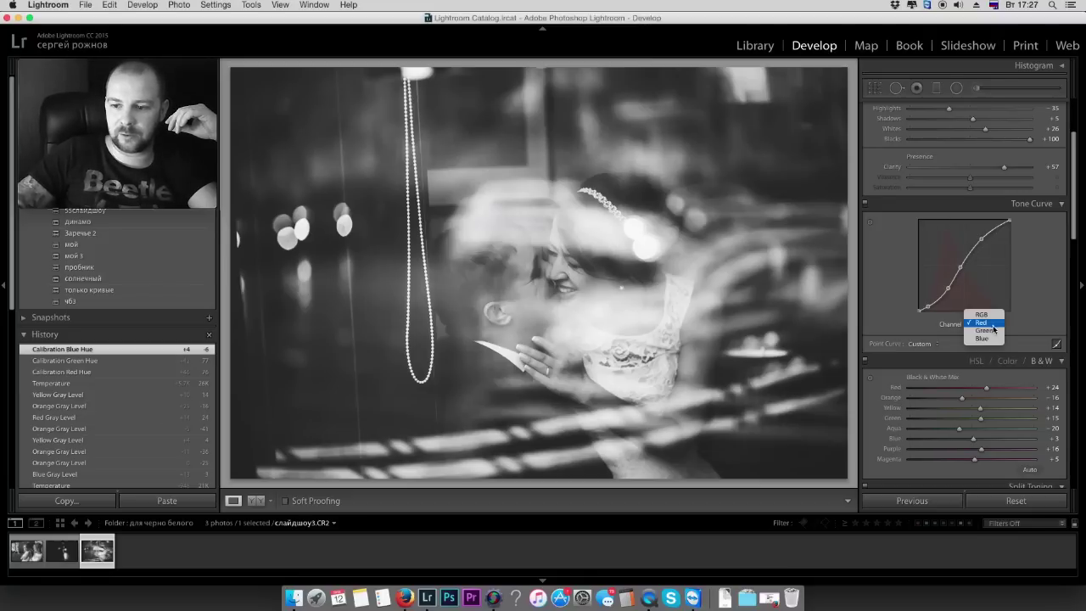
left_click(984, 337)
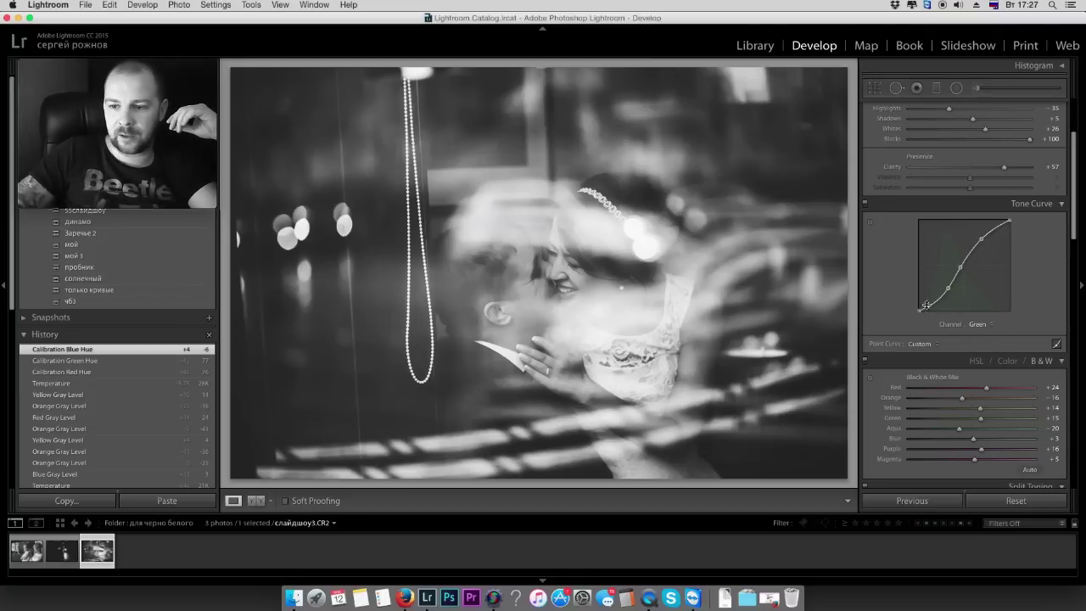
left_click(988, 318)
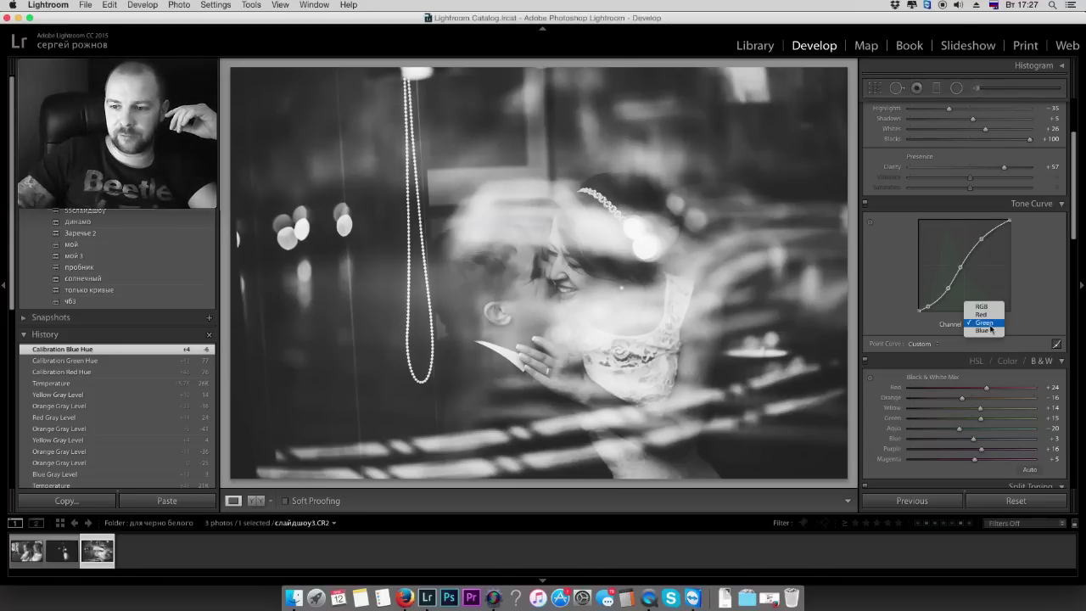
left_click(983, 314)
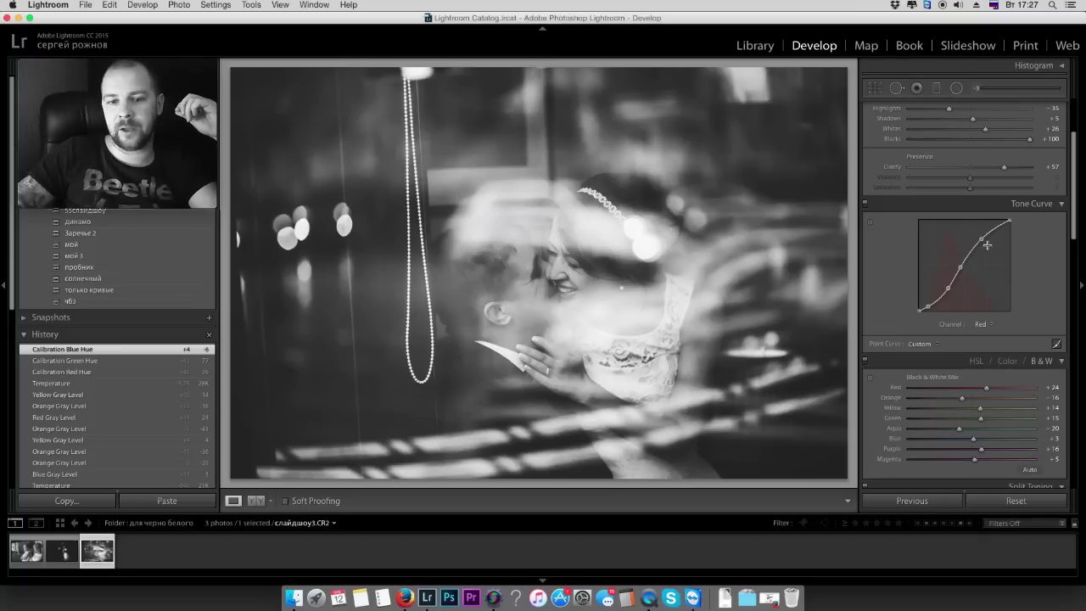
mouse_move(981, 239)
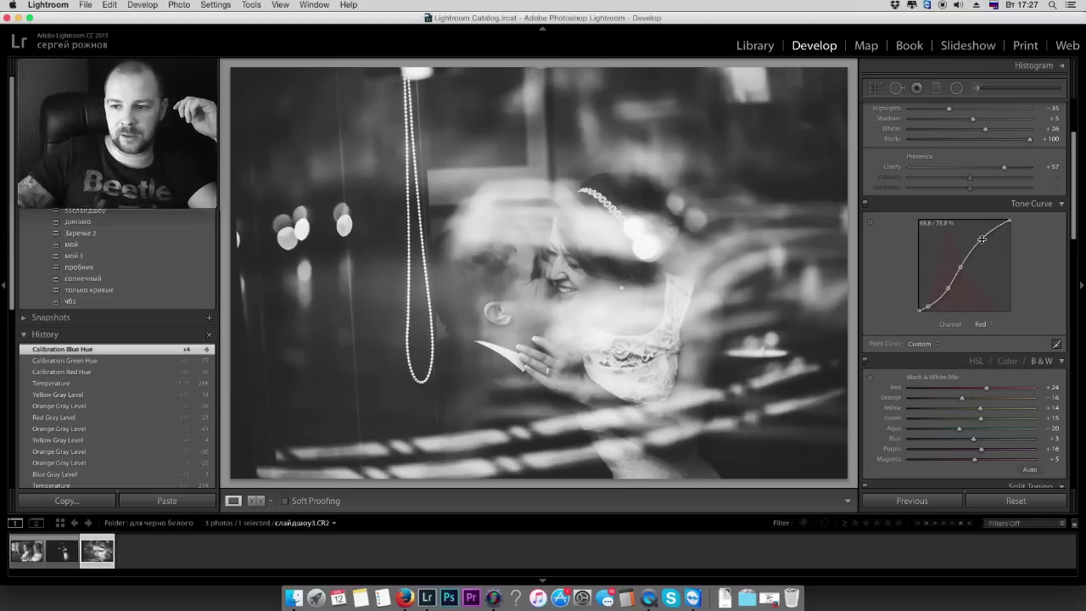
Lift an upper Red-channel curve point, then undo it in History to stay neutral
left_click_drag(981, 242, 982, 235)
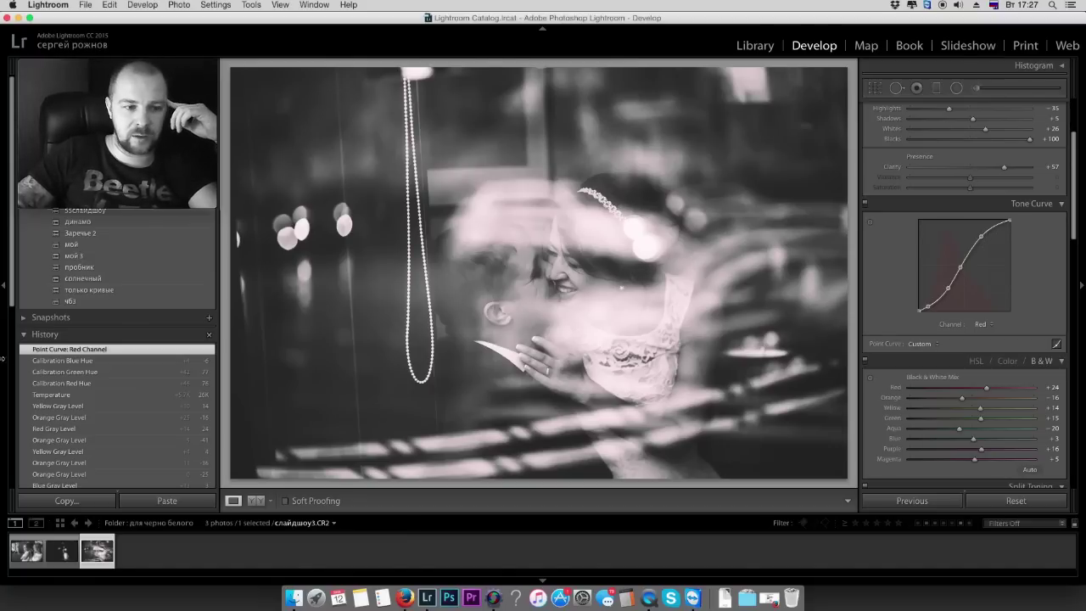
left_click(42, 361)
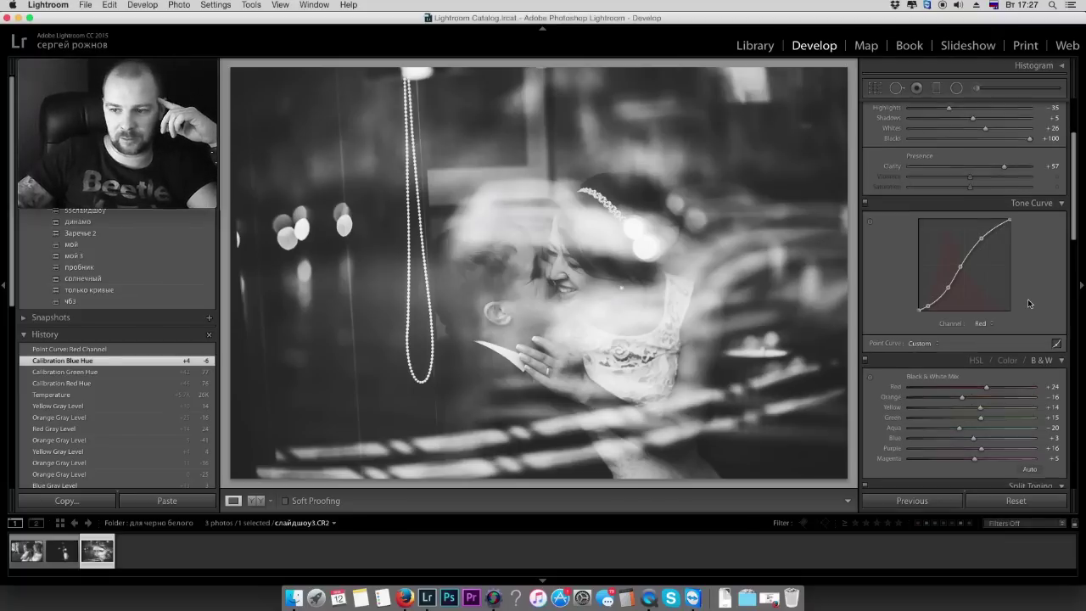
scroll(1027, 299, "up", 2)
scroll(1029, 294, "up", 3)
Set the Split Toning Shadows Hue to 25
scroll(1029, 296, "down", 4)
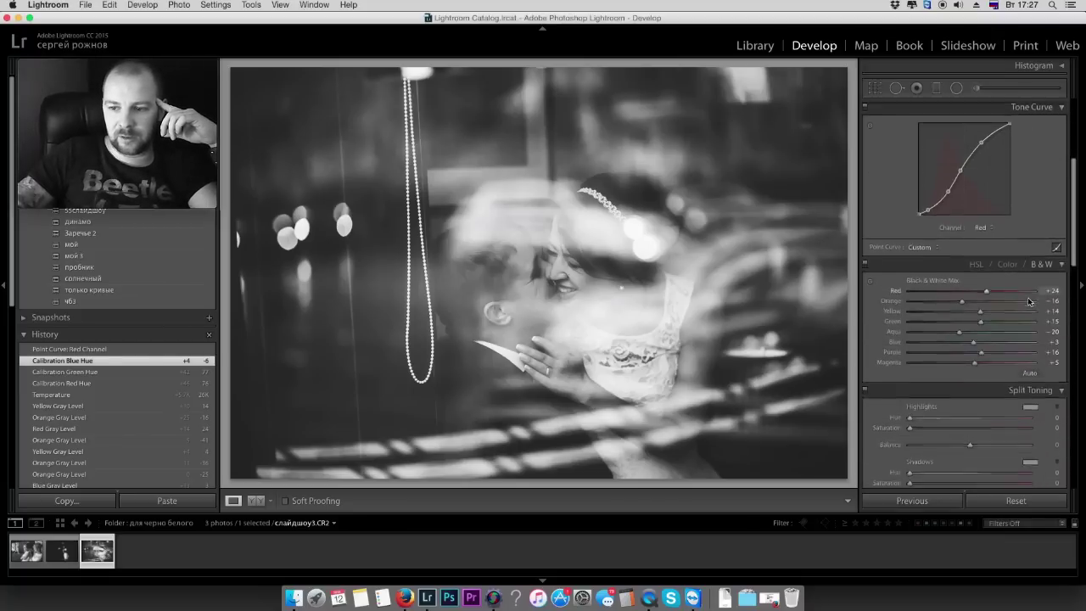
scroll(1028, 297, "down", 4)
scroll(1028, 297, "down", 2)
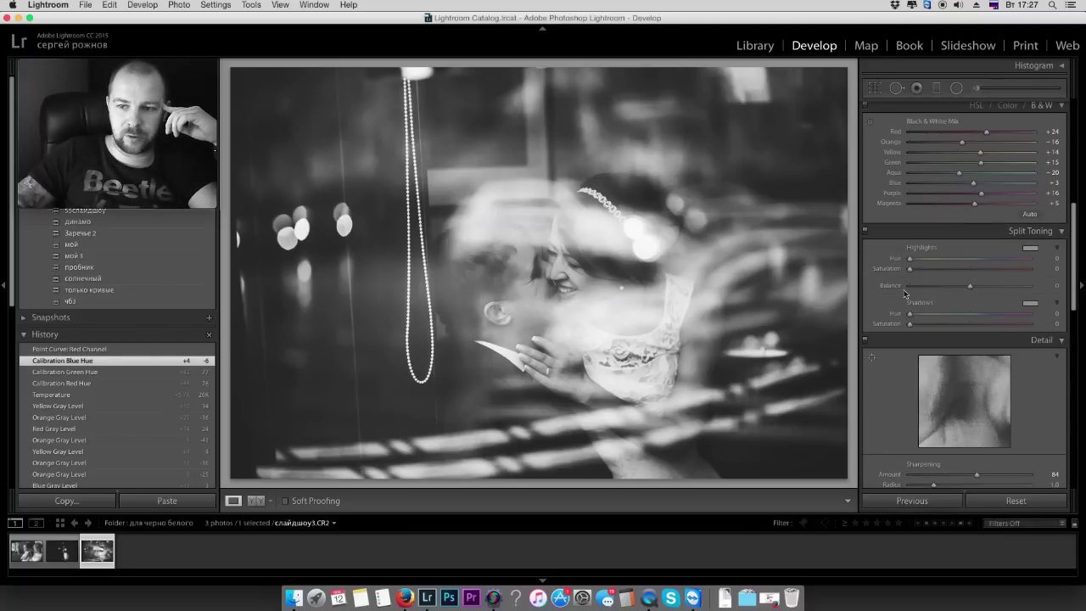
left_click(918, 313)
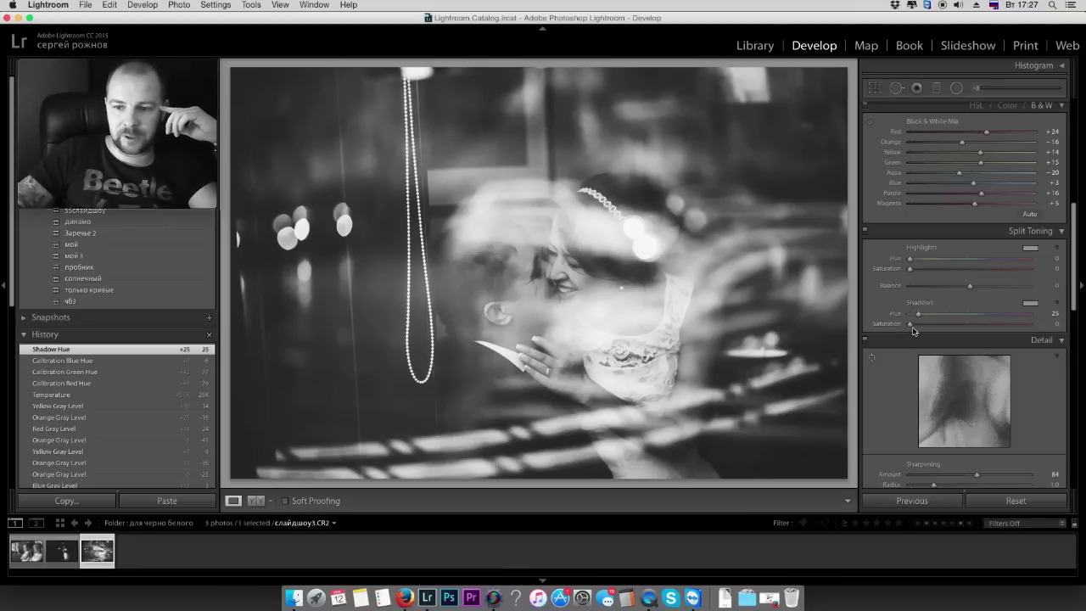
left_click(916, 323)
Set the Detail sharpening Masking to 34
mouse_move(969, 285)
left_mouse_down()
mouse_move(1011, 285)
mouse_move(993, 286)
left_mouse_up()
left_click_drag(916, 323, 926, 323)
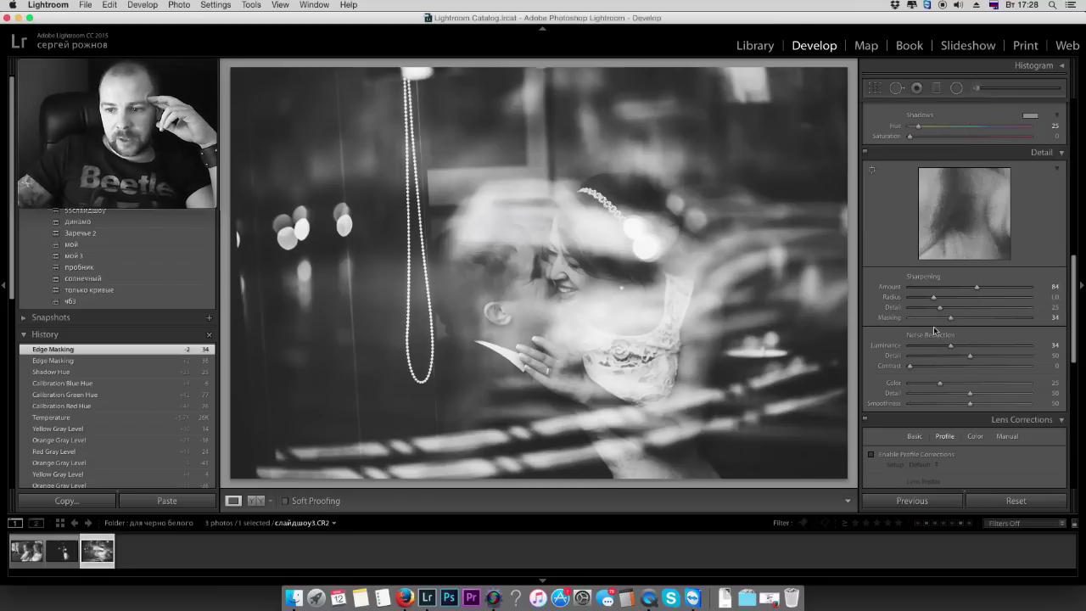
scroll(966, 342, "down", 1)
scroll(966, 342, "down", 1)
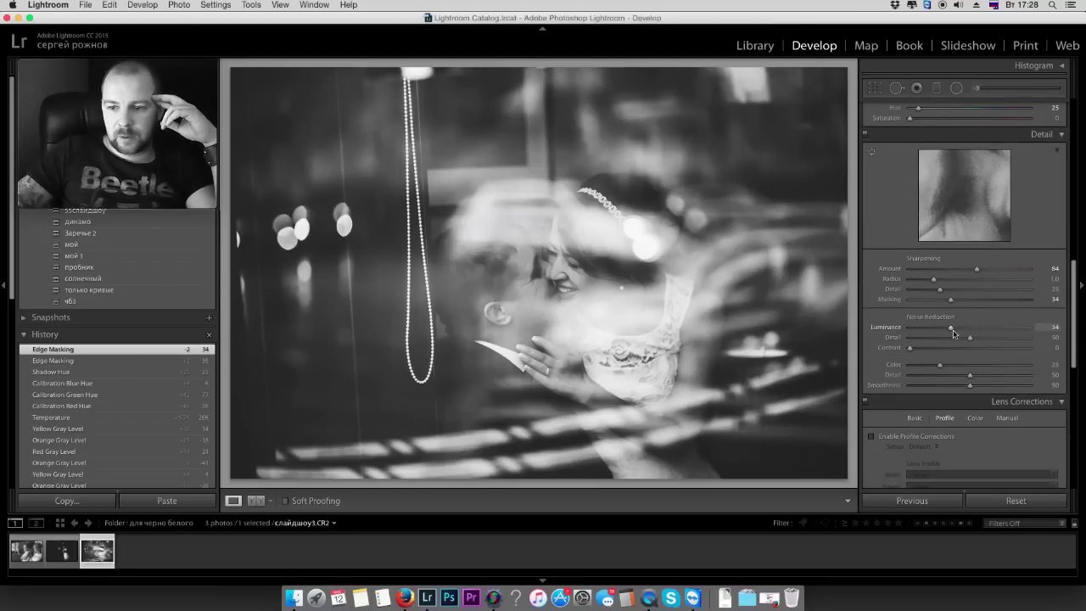
scroll(1042, 339, "down", 4)
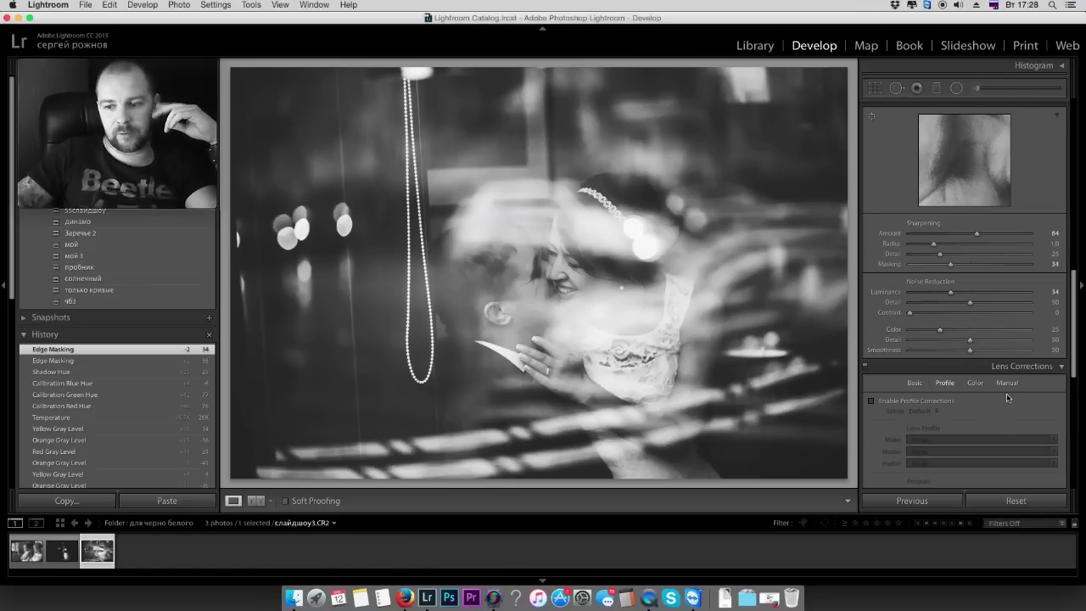
scroll(1018, 305, "down", 4)
scroll(1013, 289, "down", 5)
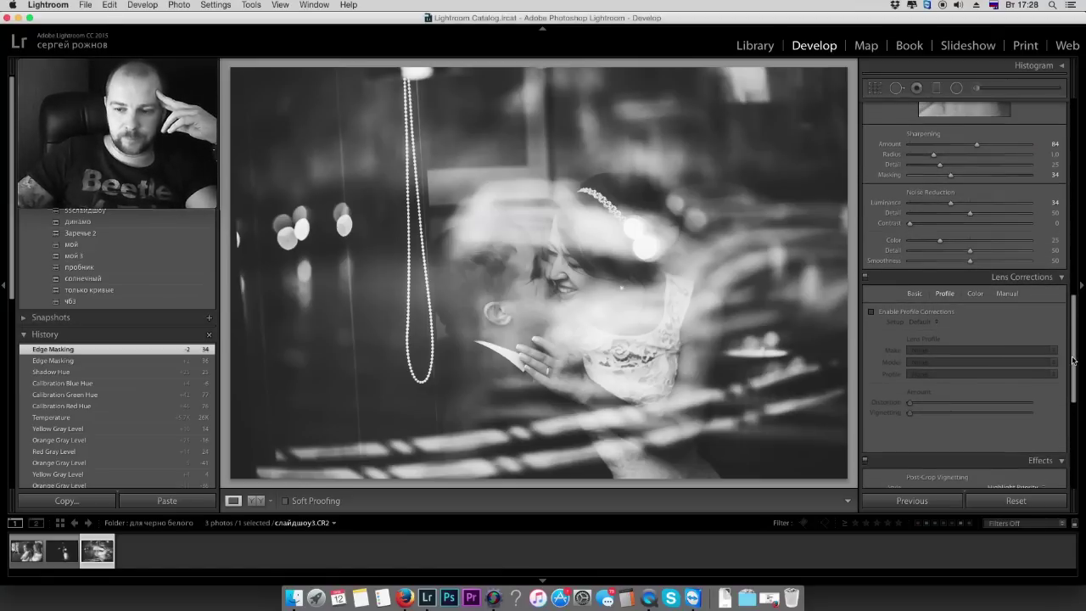
scroll(1010, 275, "down", 5)
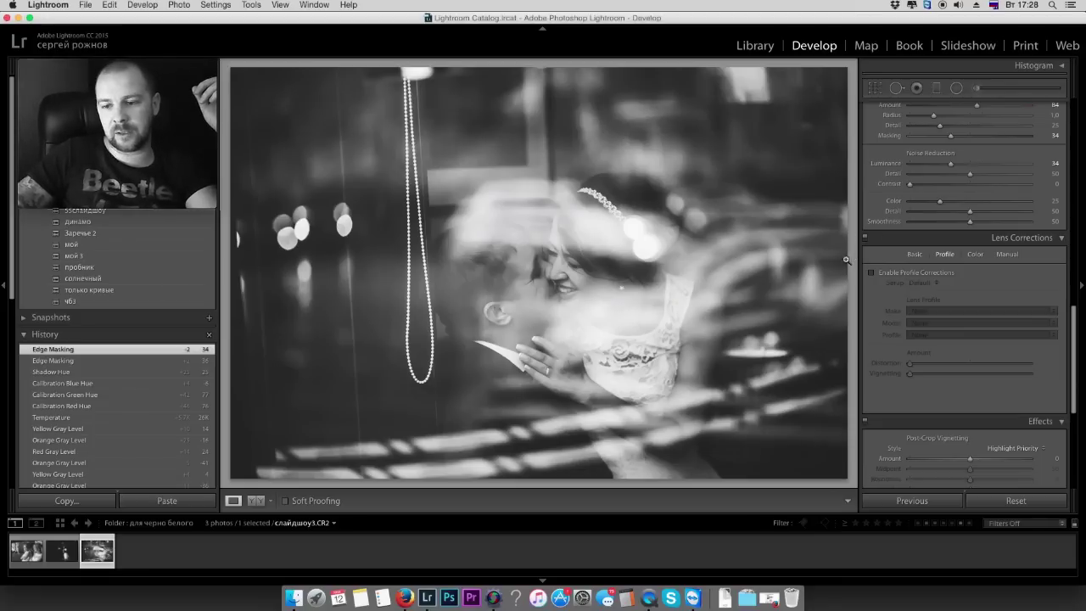
left_click(870, 272)
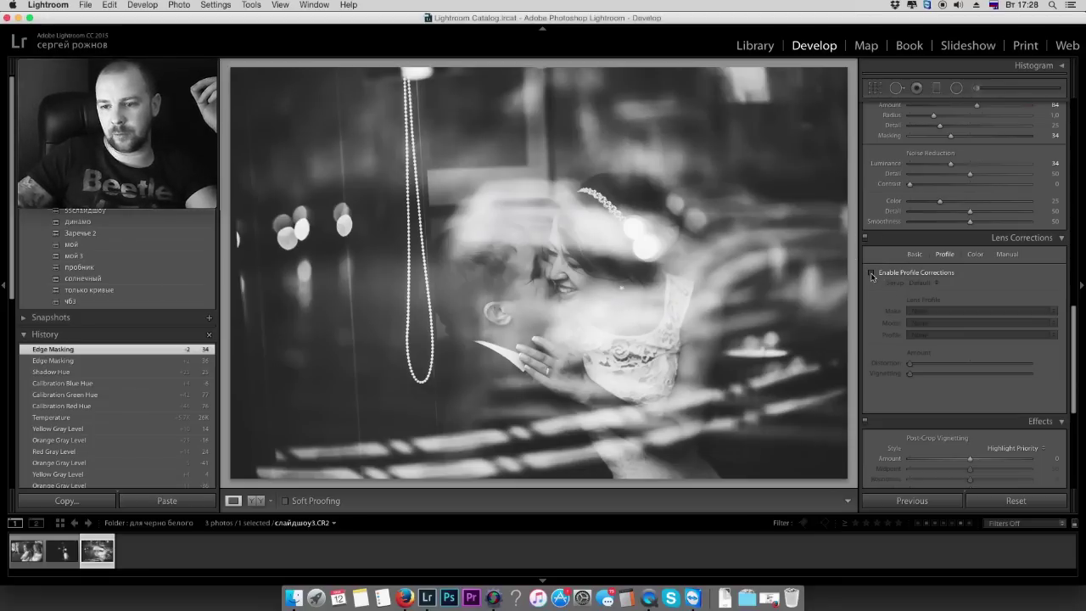
left_click(871, 272)
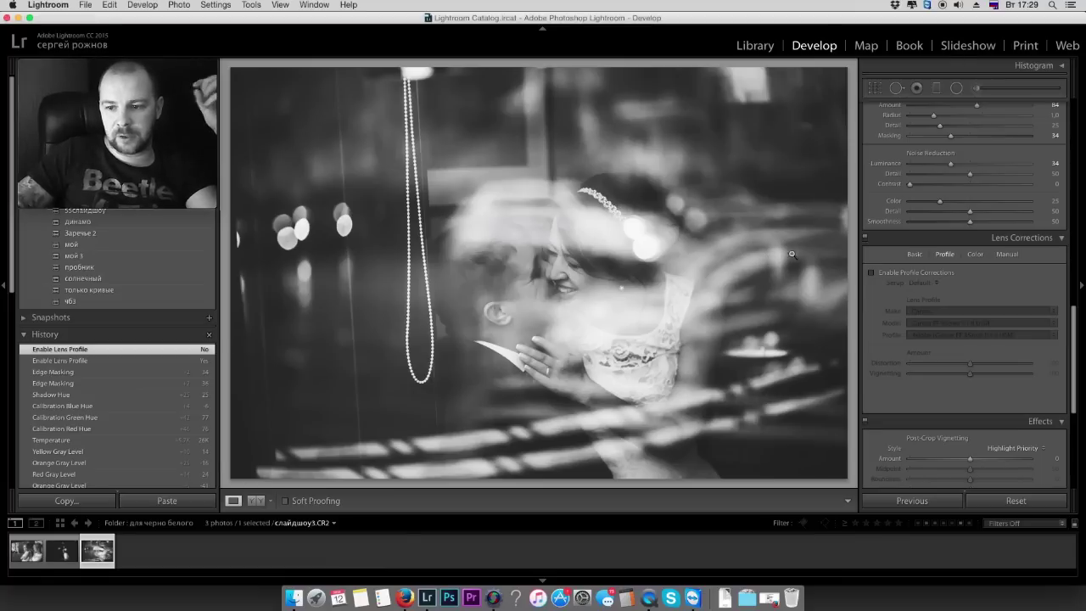
left_click(870, 272)
left_click(870, 272)
left_click(870, 272)
left_click(870, 272)
left_click(870, 272)
left_click(870, 273)
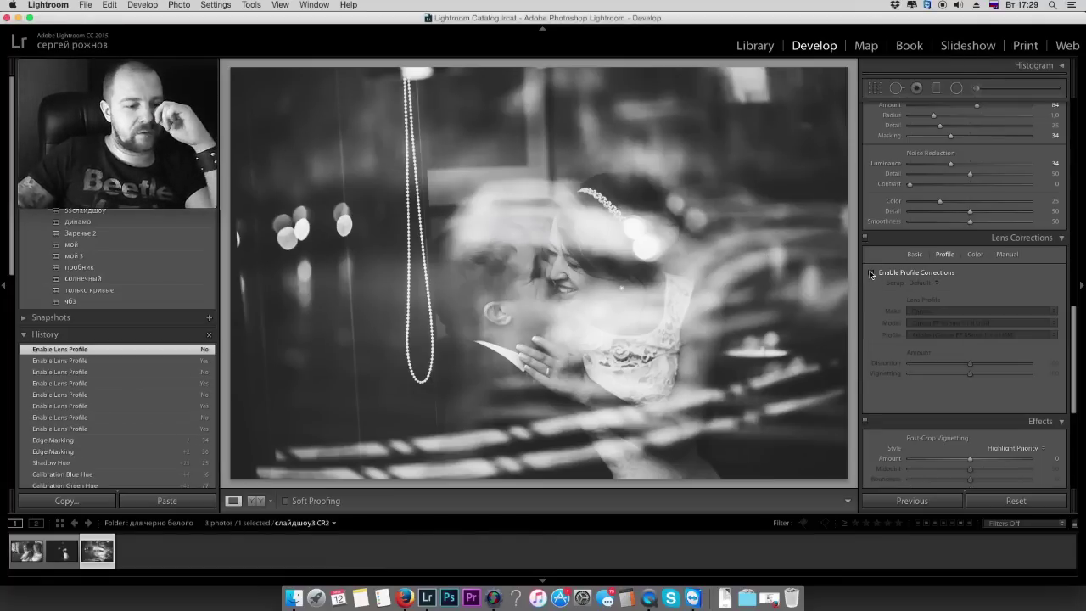
left_click(871, 273)
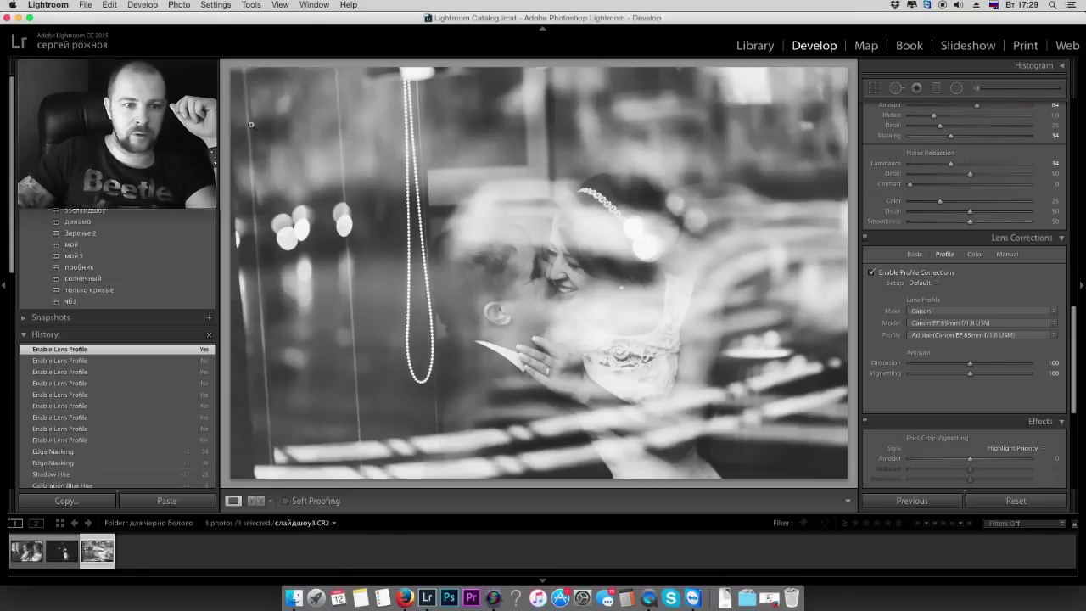
left_click(871, 273)
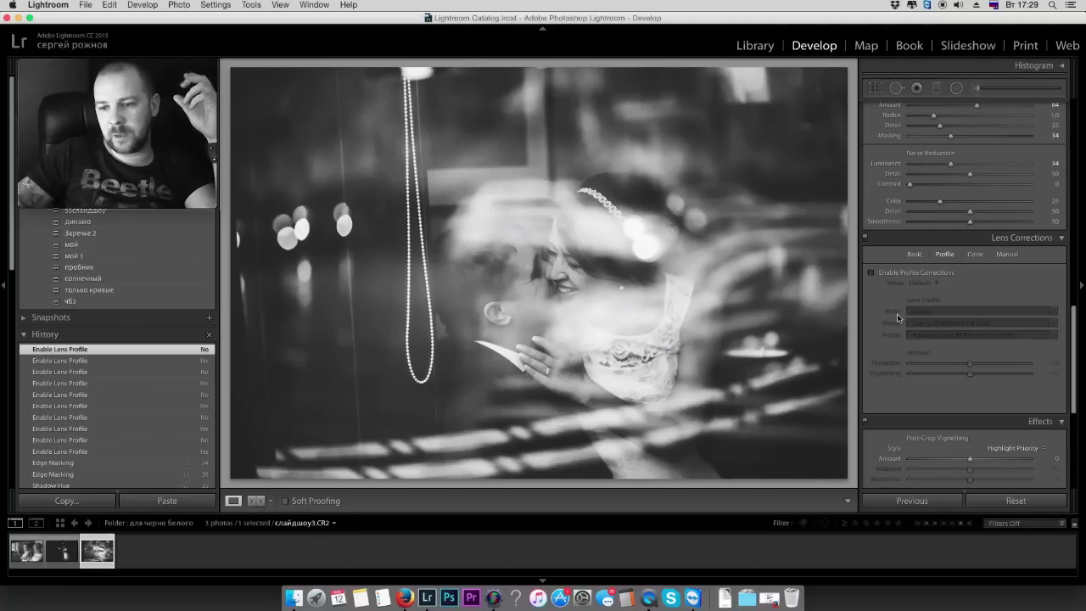
left_click(871, 273)
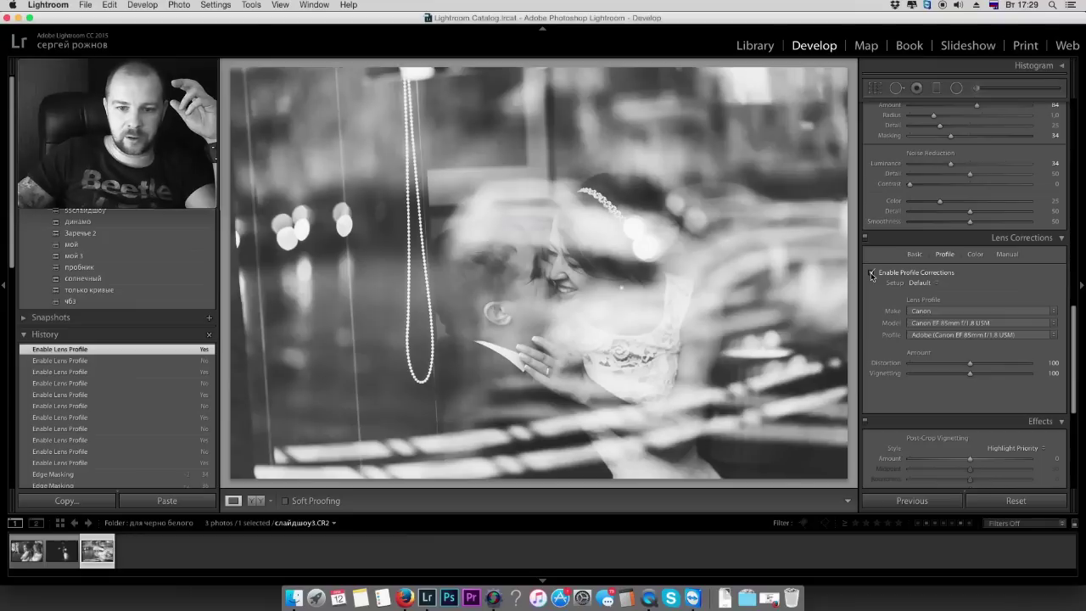
left_click(871, 273)
left_click(871, 274)
left_click(871, 273)
left_click(871, 274)
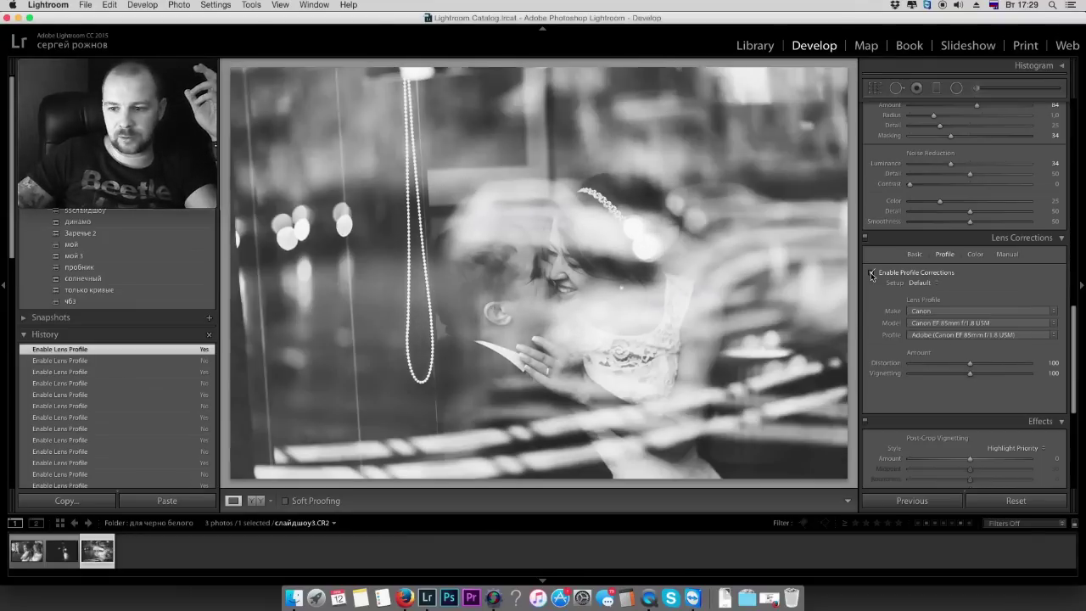
left_click(871, 273)
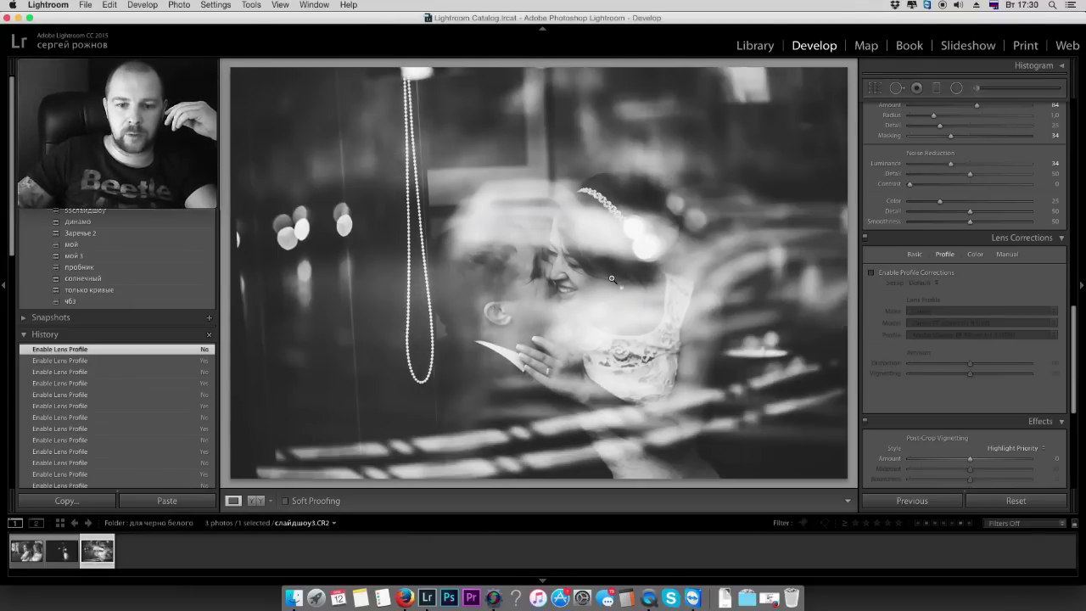
Reset the third photo's Post-Crop Vignetting Amount, then set it to -17
scroll(969, 312, "down", 5)
double_click(969, 312)
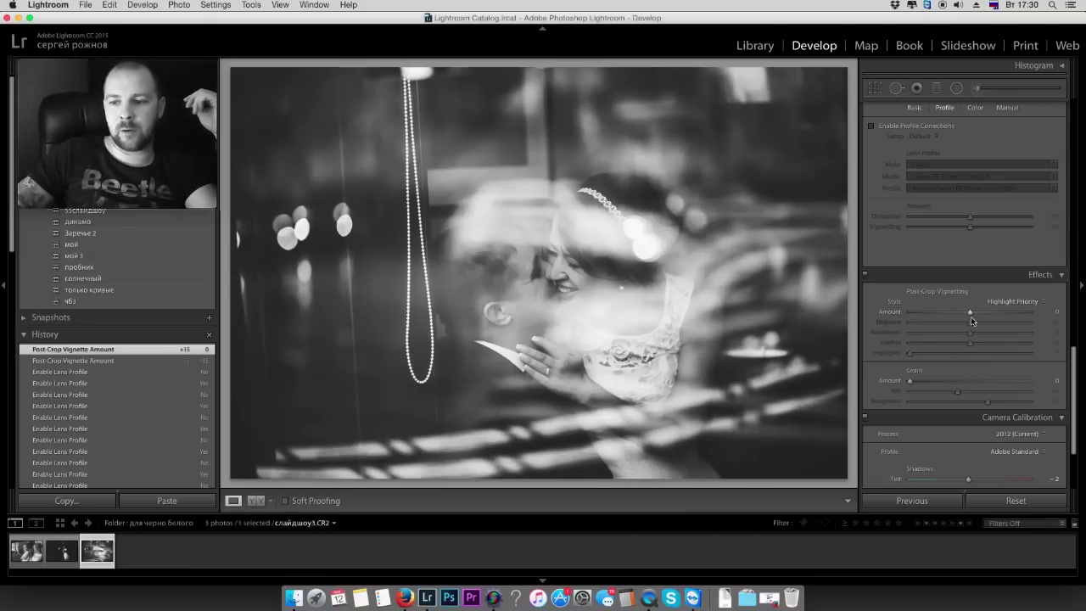
left_click_drag(969, 313, 960, 313)
scroll(995, 427, "down", 3)
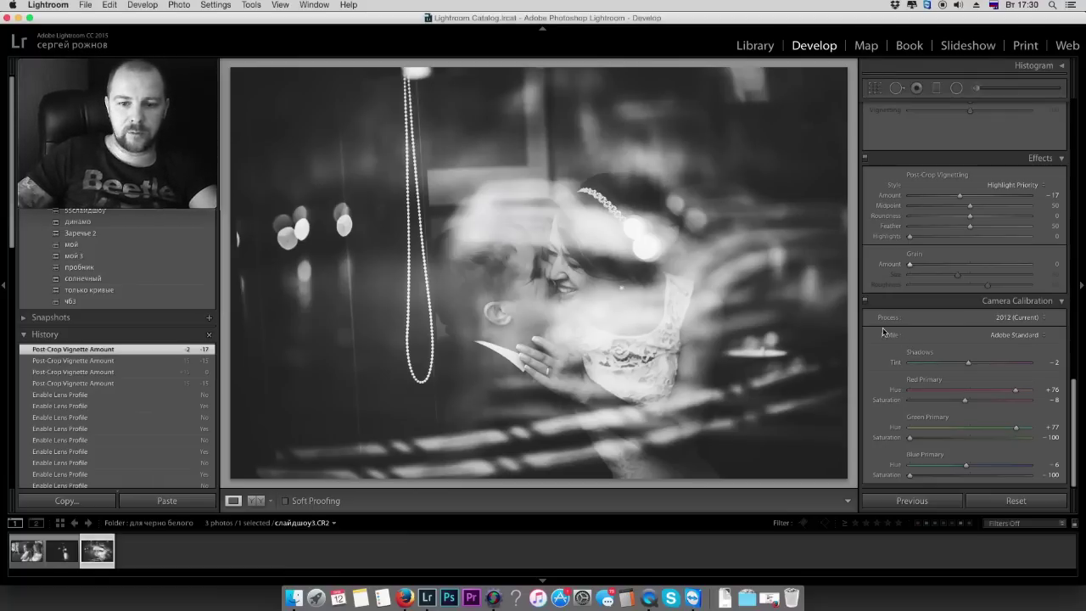
Revert the first photo to its import state and reapply the чб3 preset
left_click(26, 551)
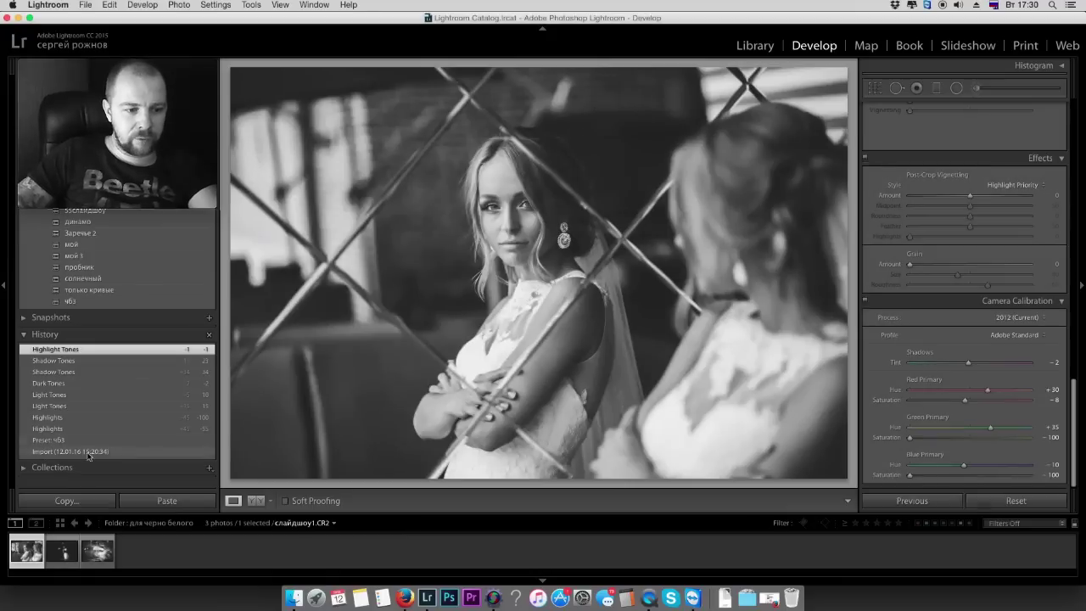
left_click(85, 451)
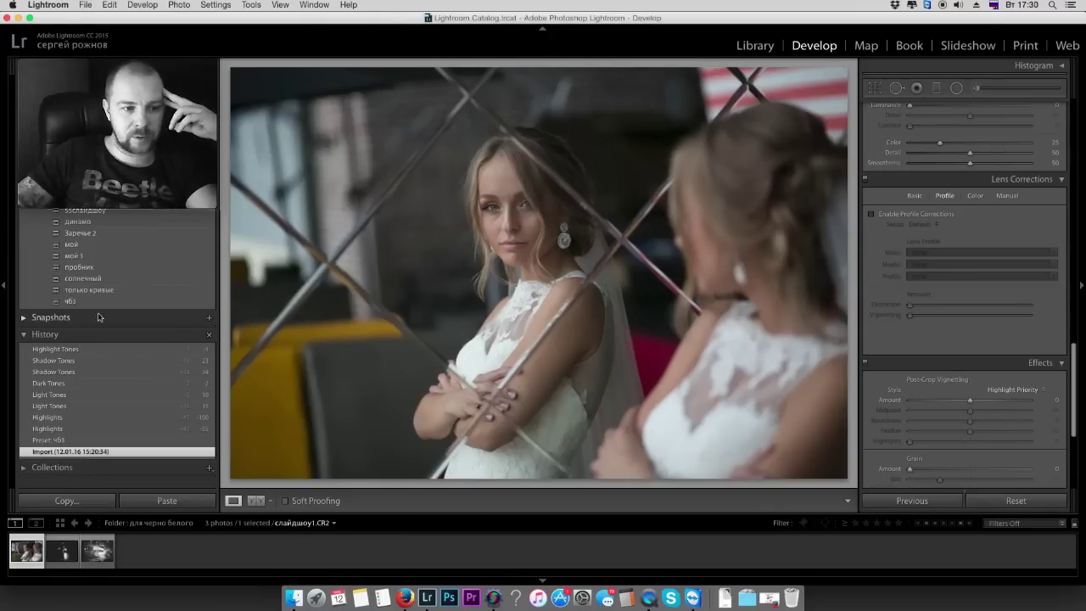
left_click(75, 301)
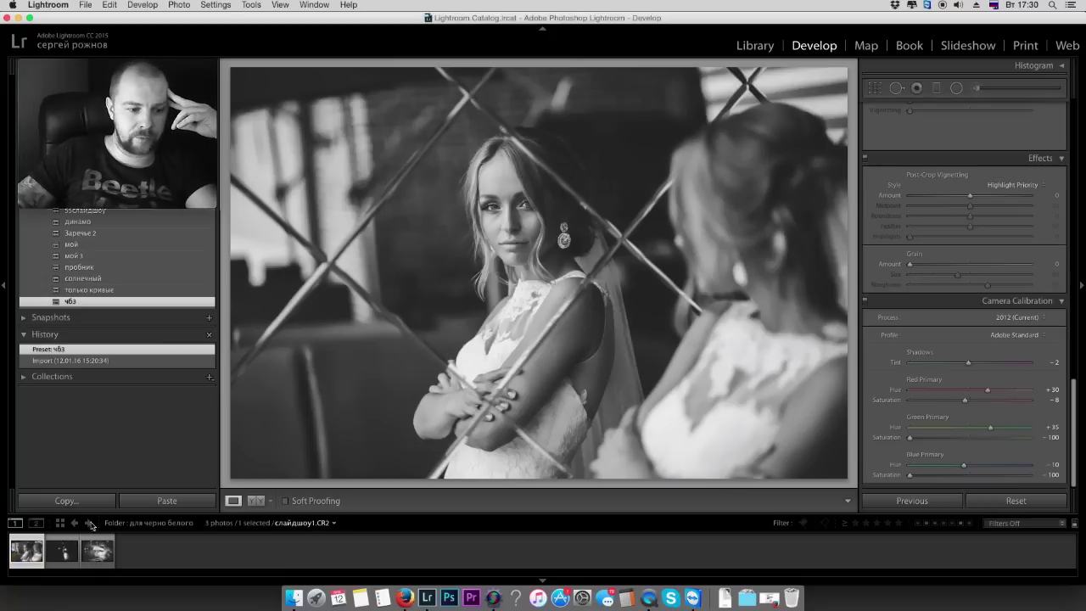
Return the second photo to its чб3 preset-only History state
left_click(72, 551)
scroll(78, 461, "down", 5)
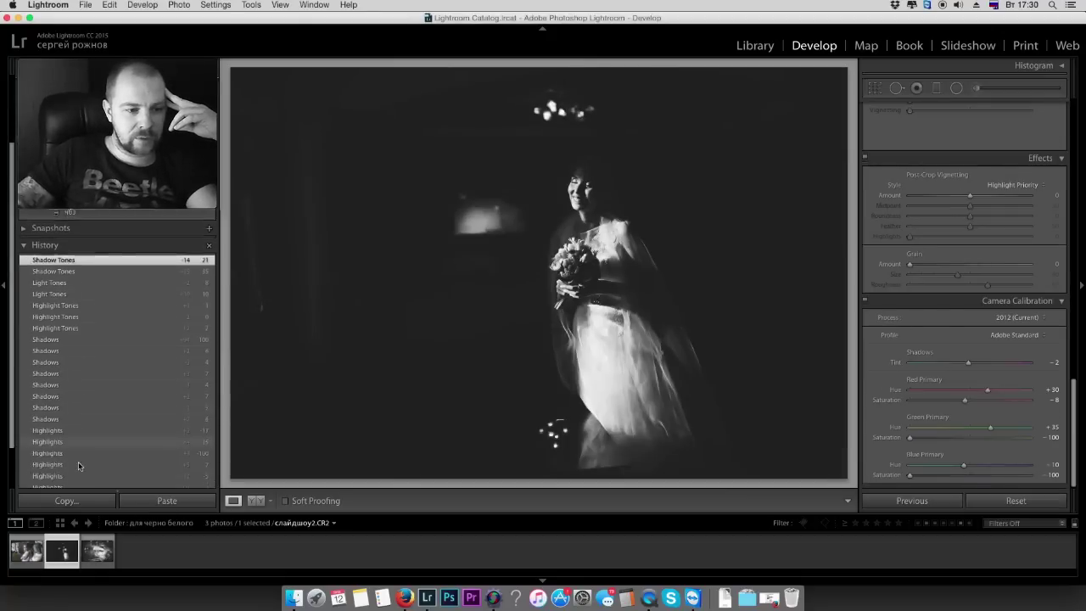
scroll(78, 462, "down", 5)
left_click(51, 446)
Set the second photo's Highlights to -6 and Shadows to +100, then go to the third photo
scroll(984, 295, "up", 5)
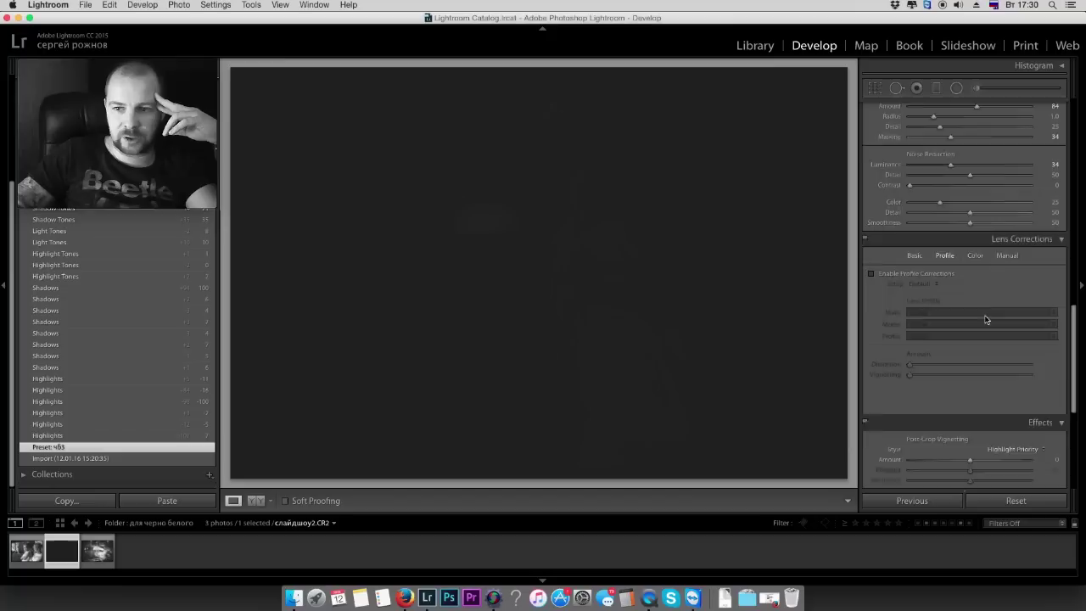
scroll(985, 296, "up", 5)
scroll(988, 298, "up", 5)
scroll(993, 301, "up", 5)
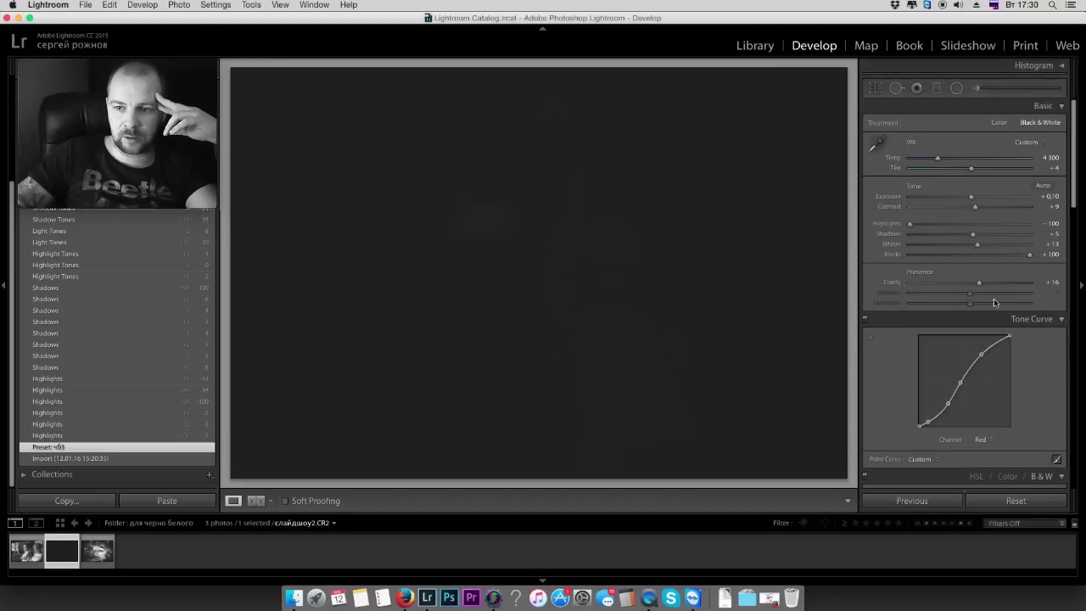
left_click(951, 223)
left_click(966, 224)
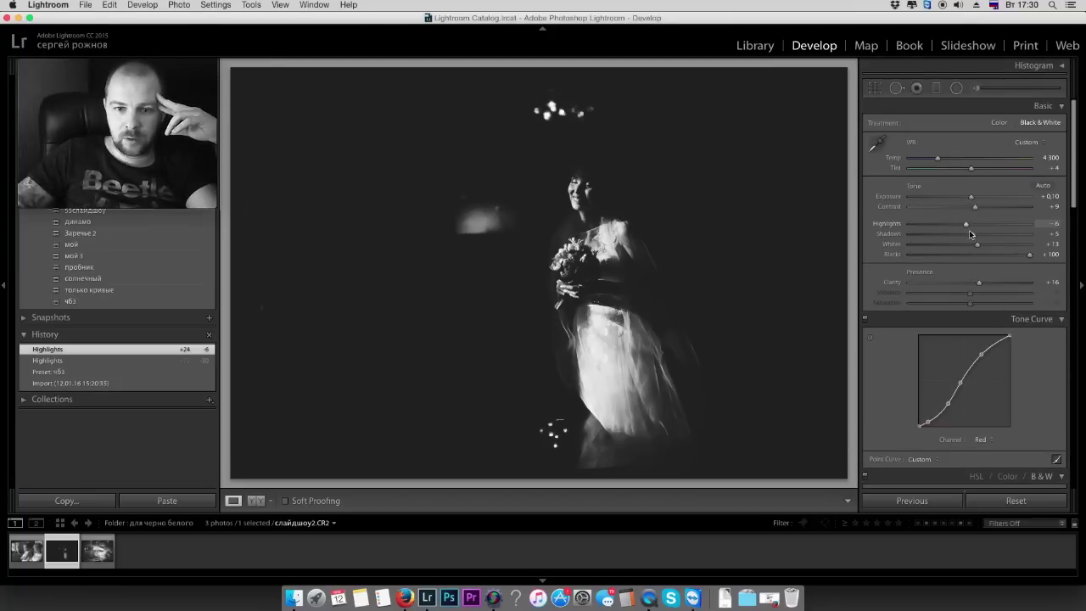
left_click(983, 234)
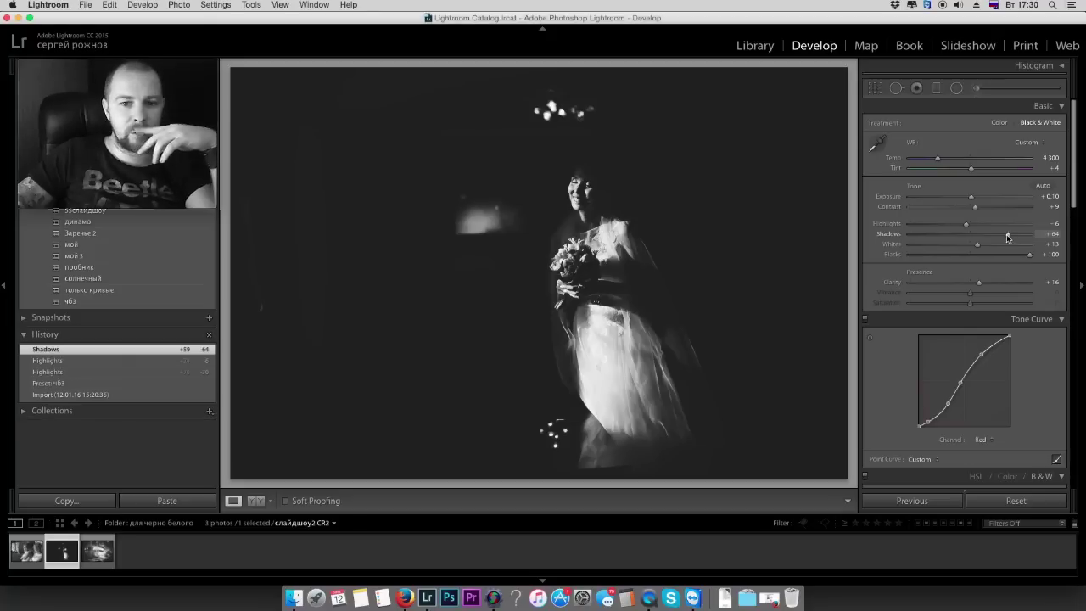
left_click_drag(983, 240, 1022, 235)
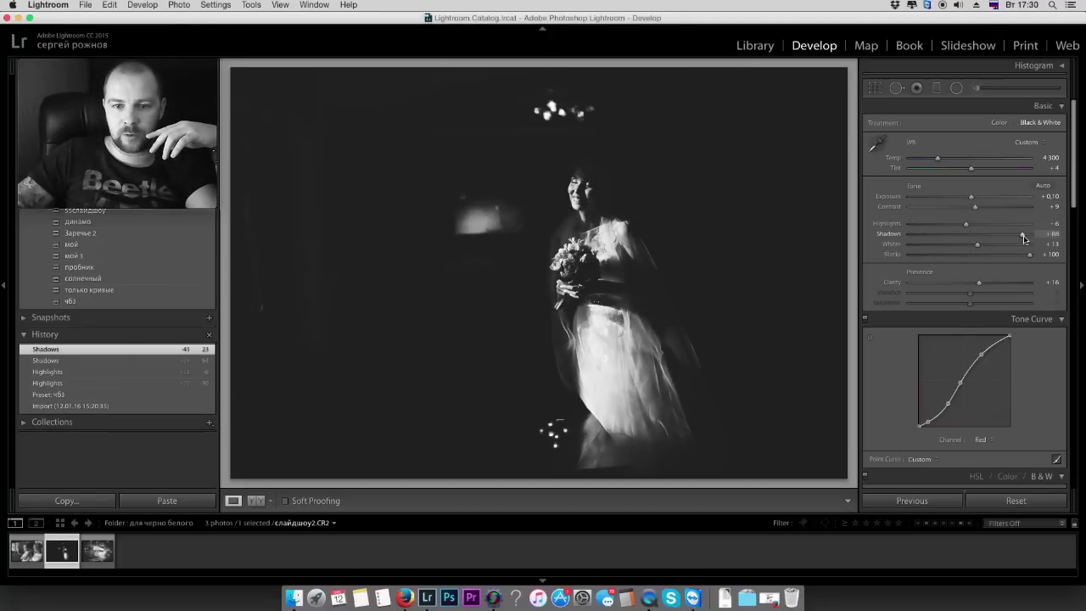
key("Right")
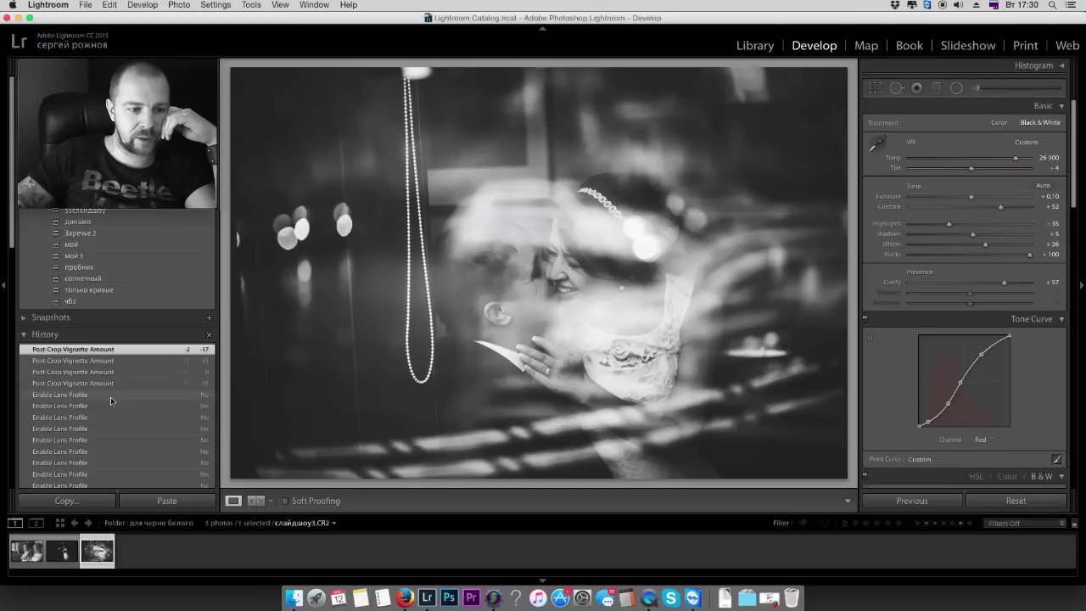
Return the third photo to its чб3 preset-only History state
scroll(110, 401, "down", 3)
scroll(110, 401, "down", 5)
scroll(105, 405, "down", 5)
scroll(105, 424, "down", 5)
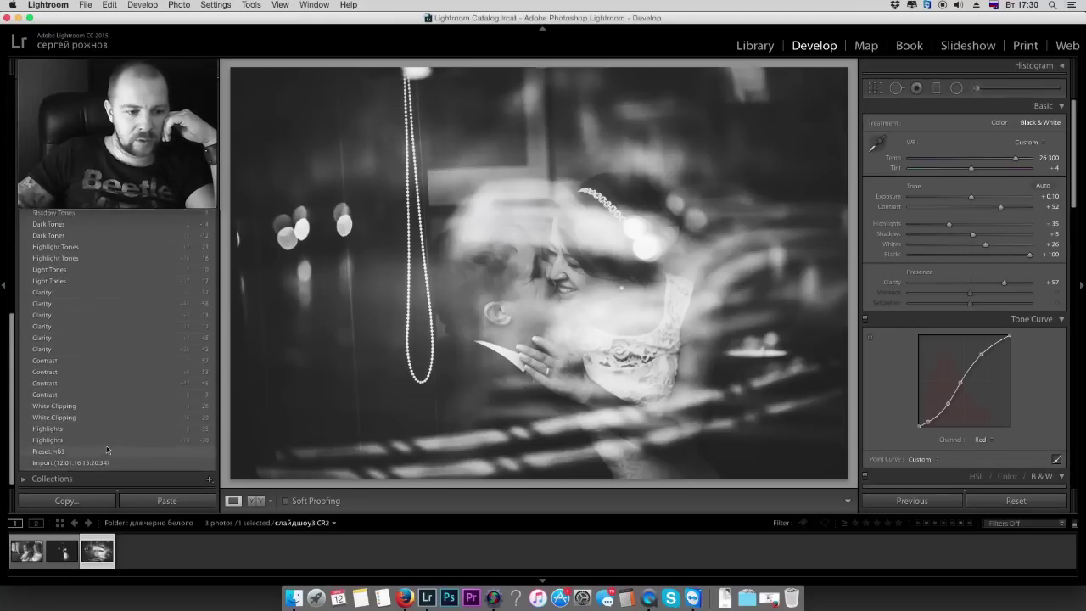
scroll(104, 448, "down", 5)
left_click(93, 458)
left_click(66, 447)
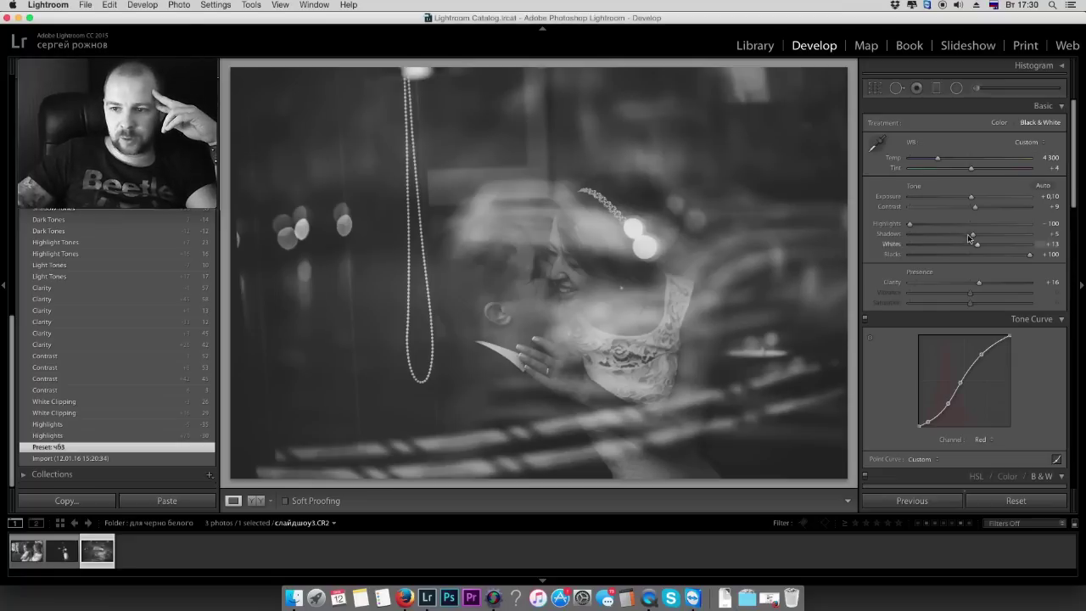
Set Highlights -16, Contrast +54, Clarity +60, and raise Temp toward 15 297
left_click_drag(909, 223, 1001, 210)
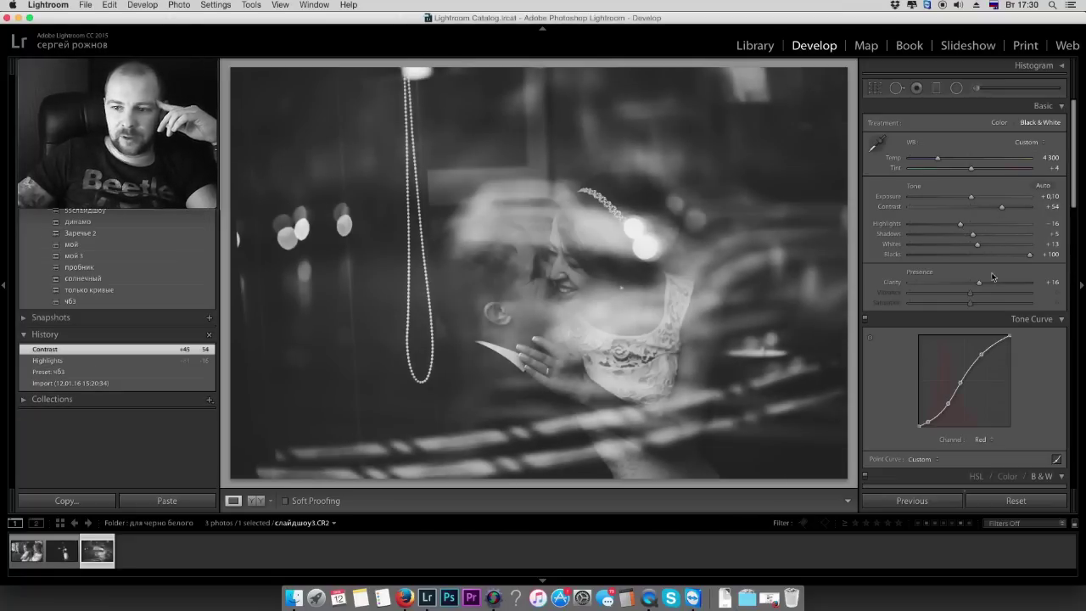
left_click_drag(979, 283, 1009, 289)
mouse_move(1073, 196)
left_mouse_down()
mouse_move(1073, 235)
mouse_move(1073, 187)
left_mouse_up()
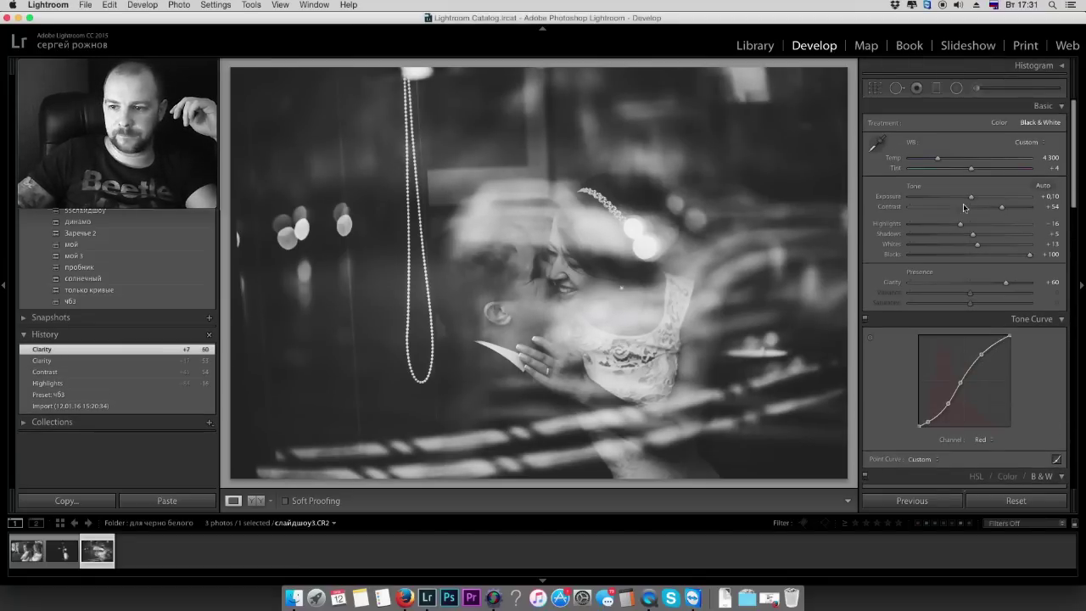
mouse_move(938, 158)
left_mouse_down()
mouse_move(1015, 168)
mouse_move(1006, 176)
left_mouse_up()
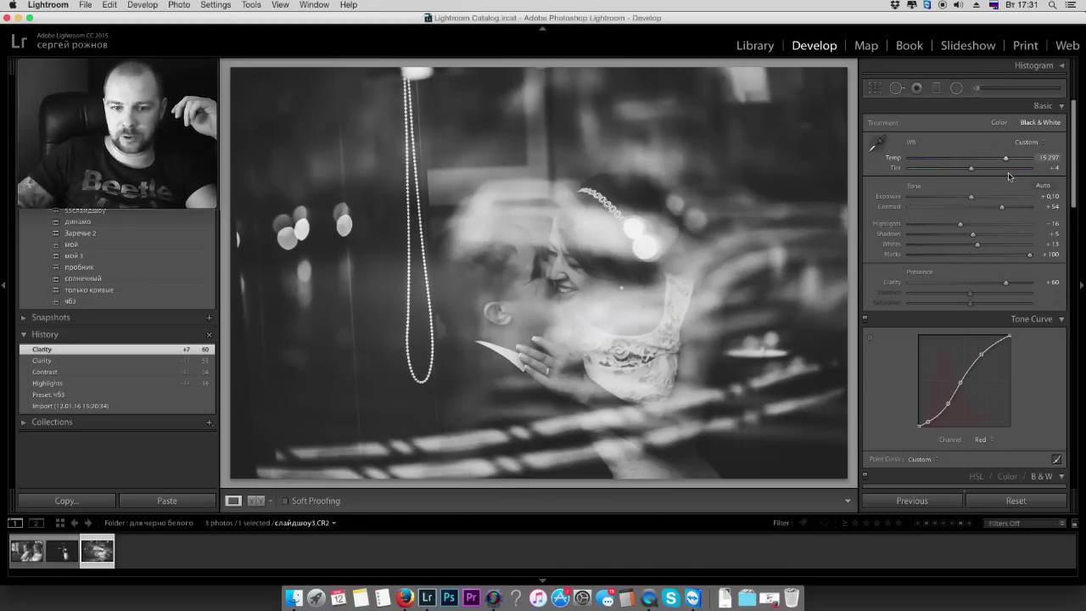
Set the Tone Curve channel to RGB and show the parametric region sliders
scroll(1025, 422, "down", 5)
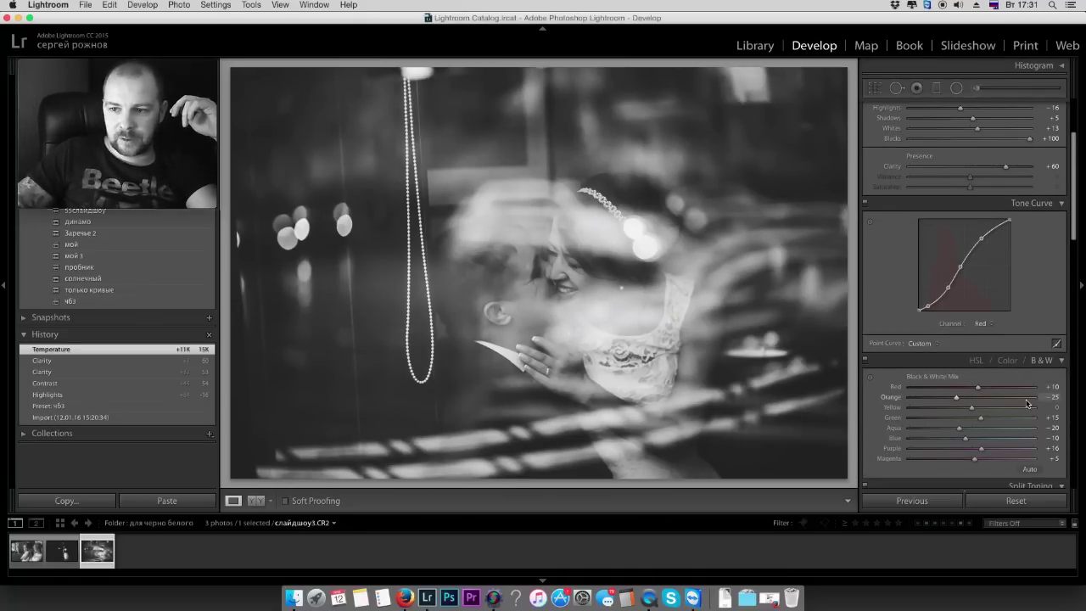
scroll(1025, 316, "down", 5)
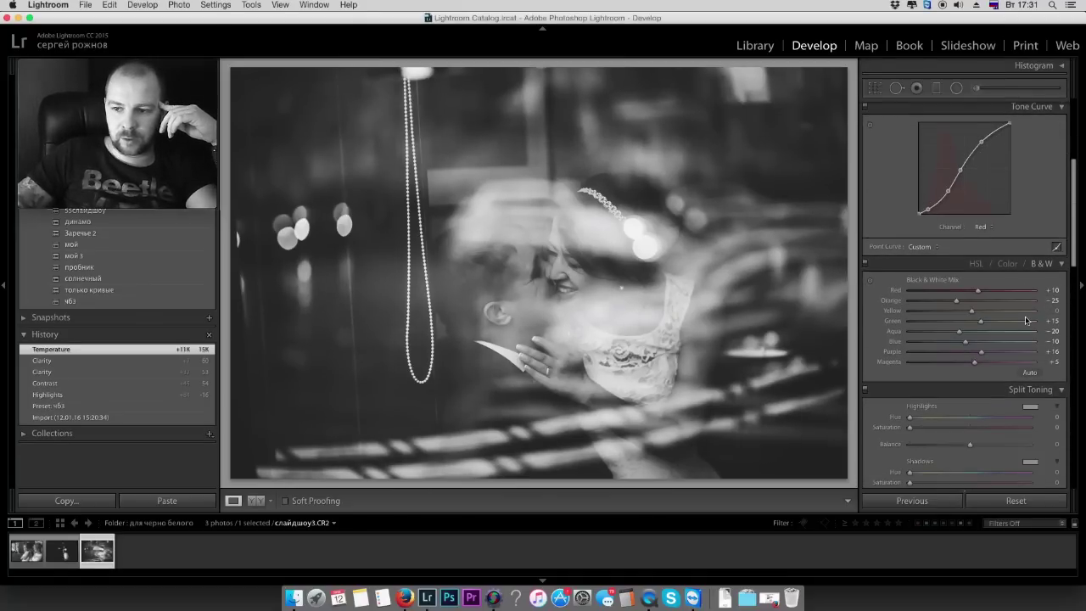
scroll(1024, 315, "up", 3)
left_click(986, 280)
left_click(983, 283)
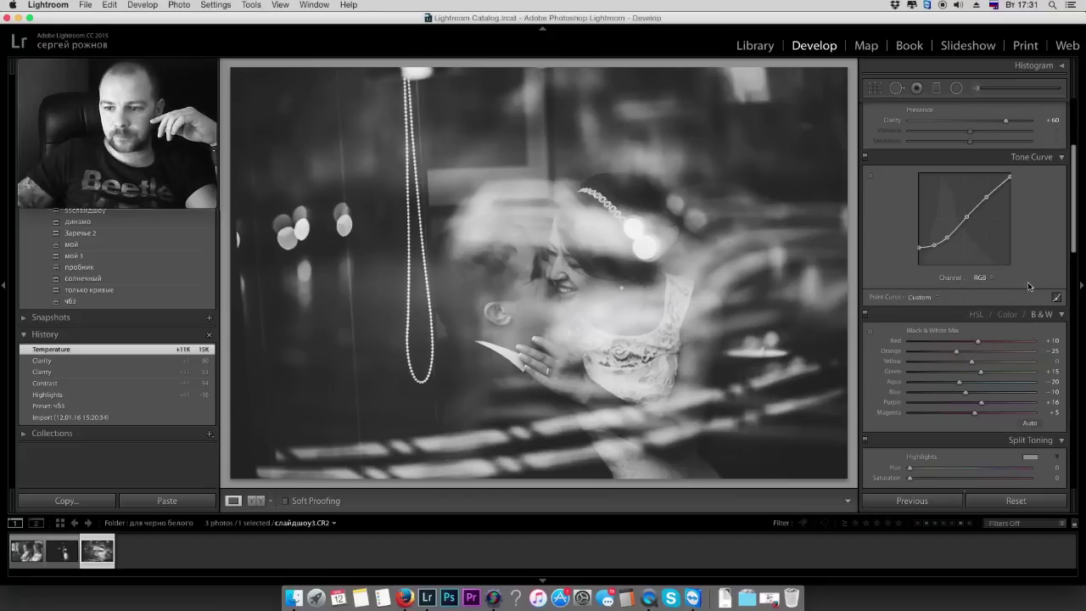
left_click(1055, 302)
left_click(1056, 291)
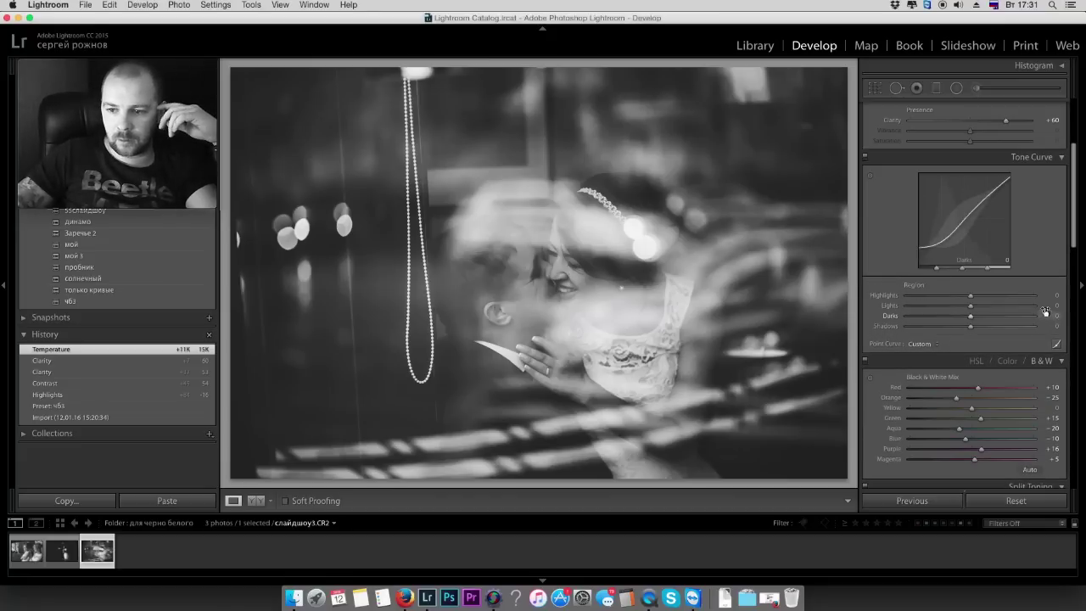
Set tone curve regions to Highlights +24, Lights +24, Darks -16, Shadows +24
left_click(981, 307)
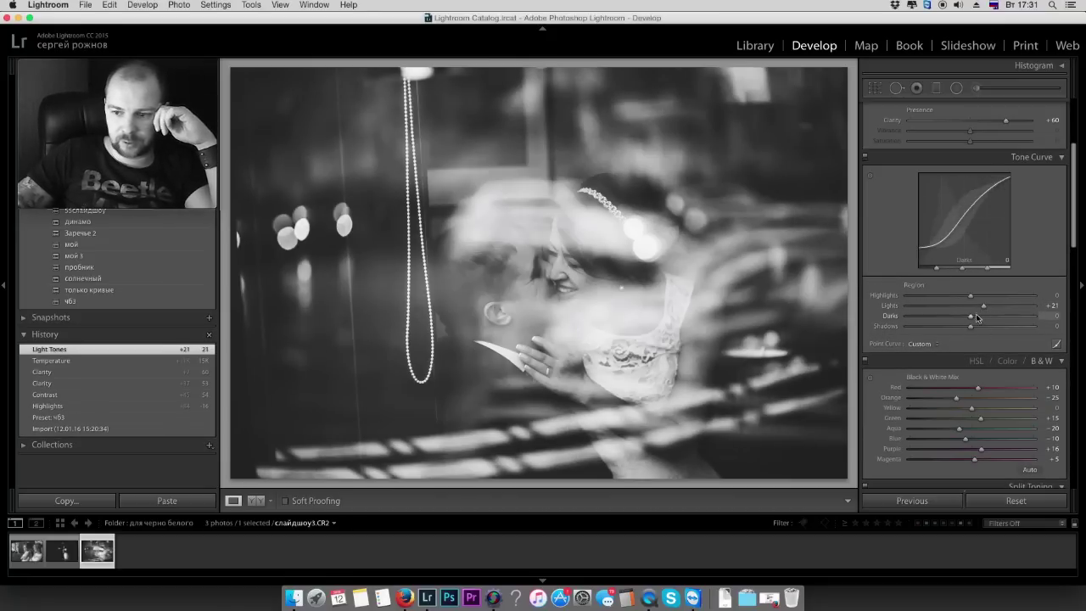
mouse_move(970, 316)
left_mouse_down()
mouse_move(962, 318)
mouse_move(985, 306)
mouse_move(960, 319)
left_mouse_up()
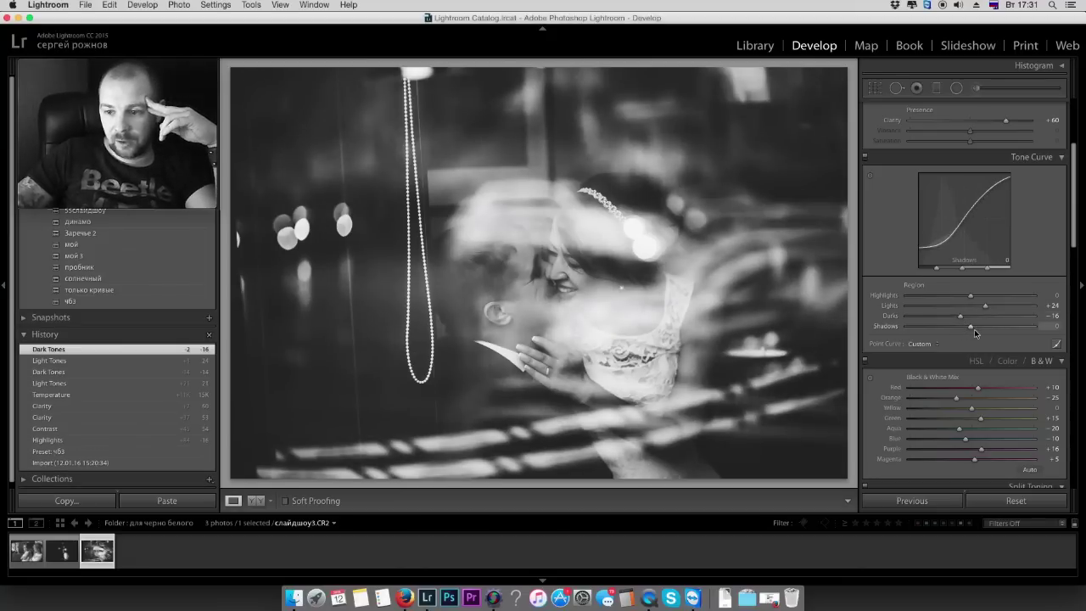
left_click(987, 330)
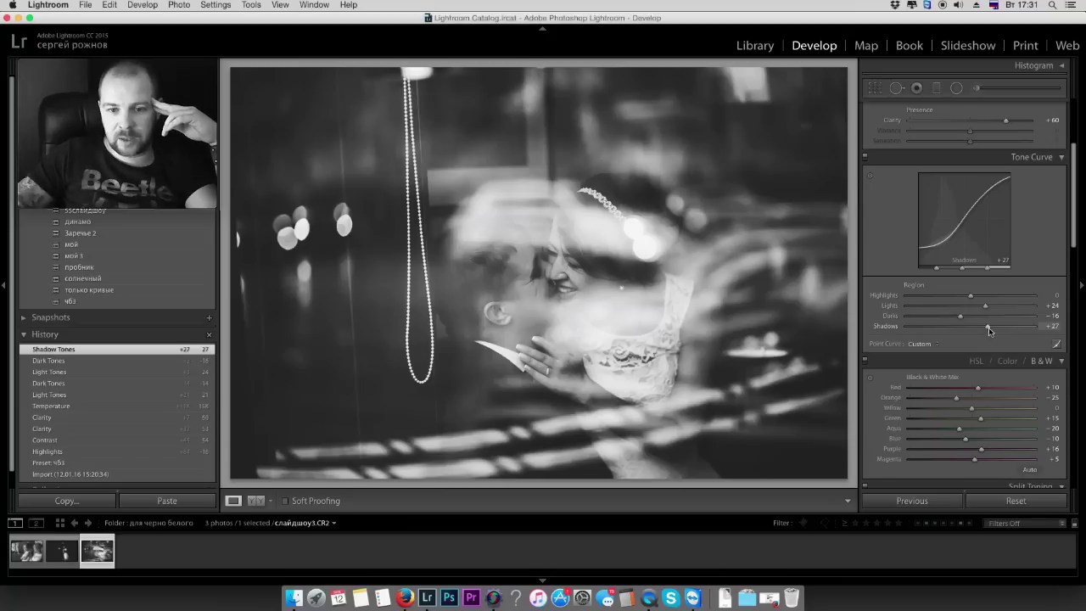
left_click_drag(986, 327, 984, 328)
mouse_move(970, 295)
left_mouse_down()
mouse_move(928, 297)
mouse_move(1041, 311)
mouse_move(951, 313)
mouse_move(987, 315)
left_mouse_up()
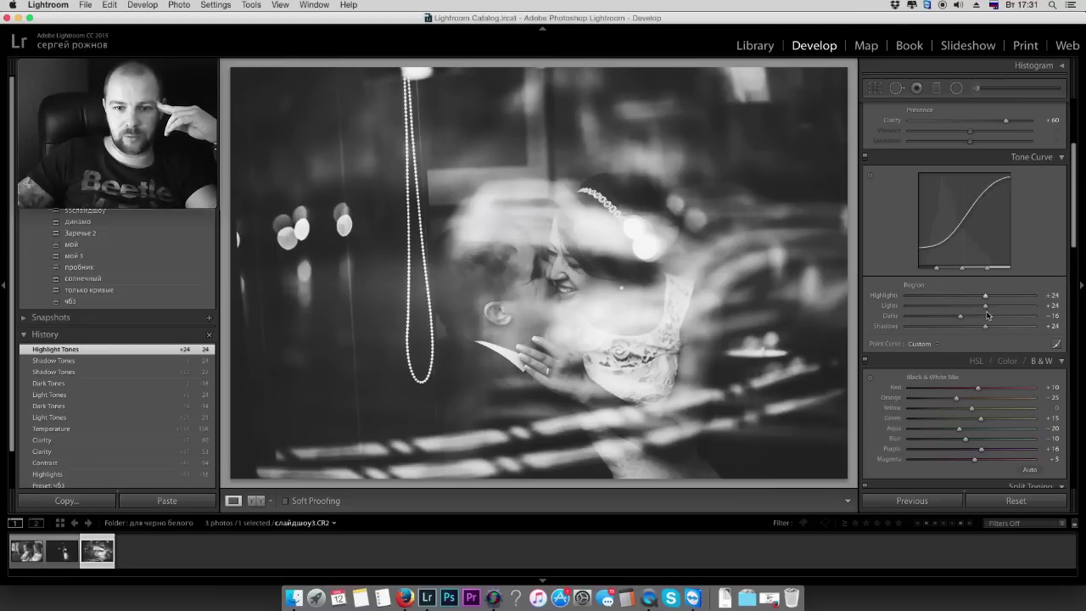
scroll(56, 462, "down", 2)
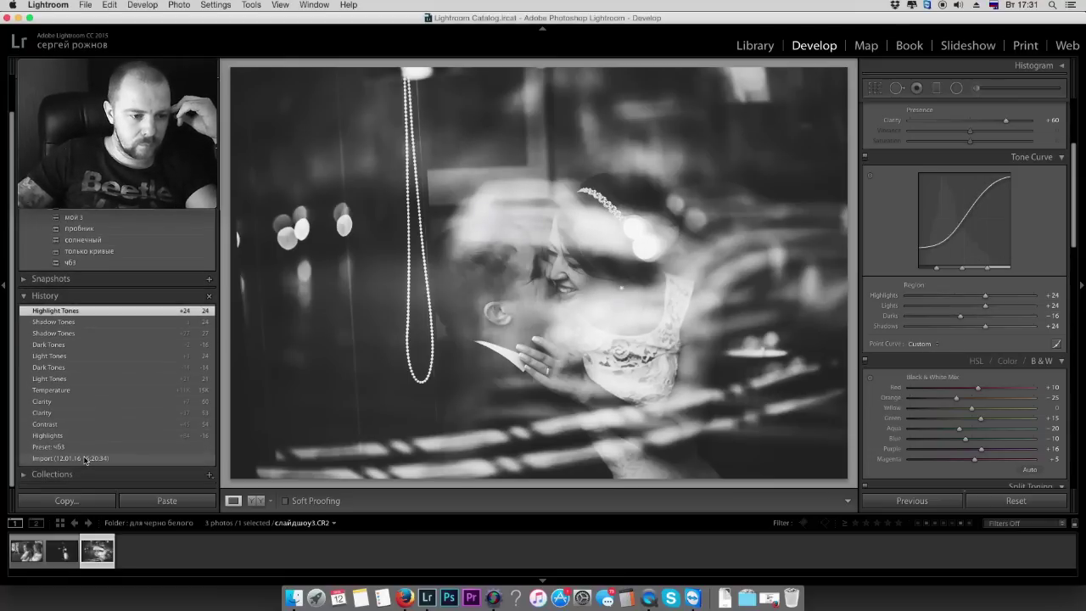
left_click(52, 447)
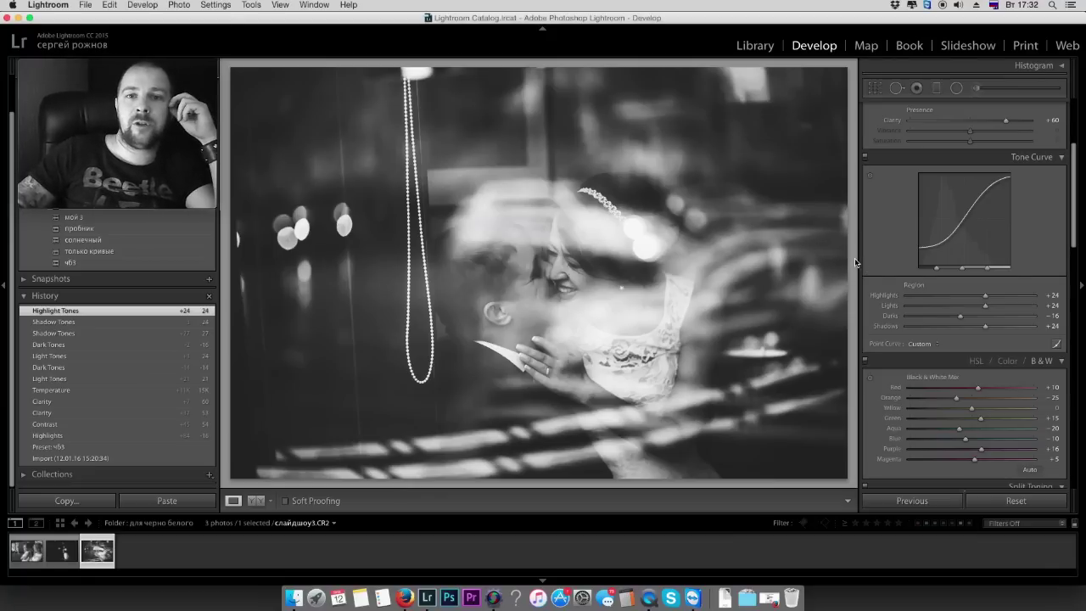
scroll(855, 263, "up", 4)
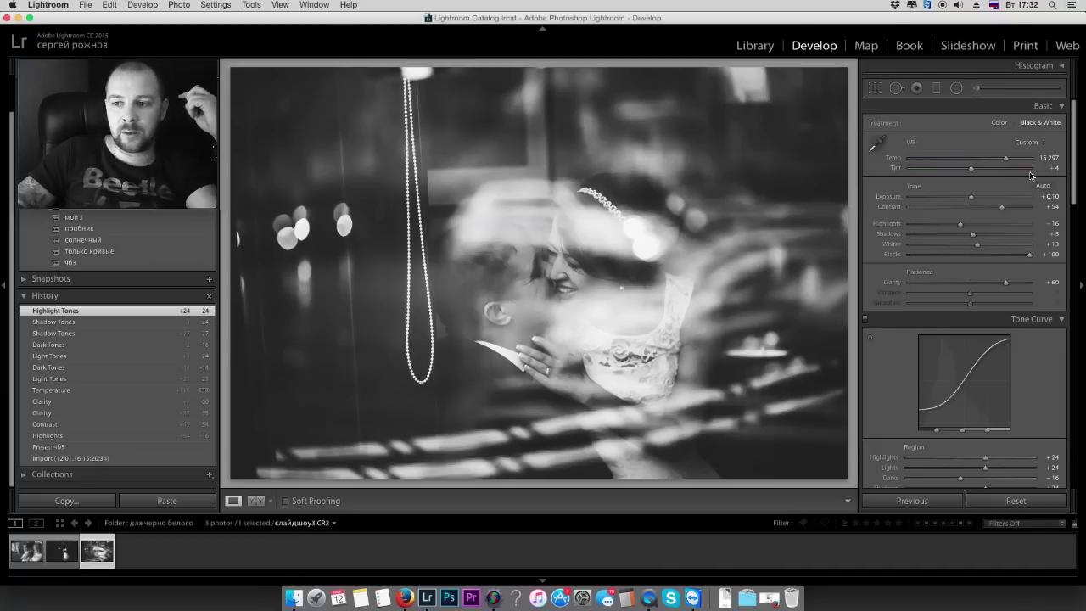